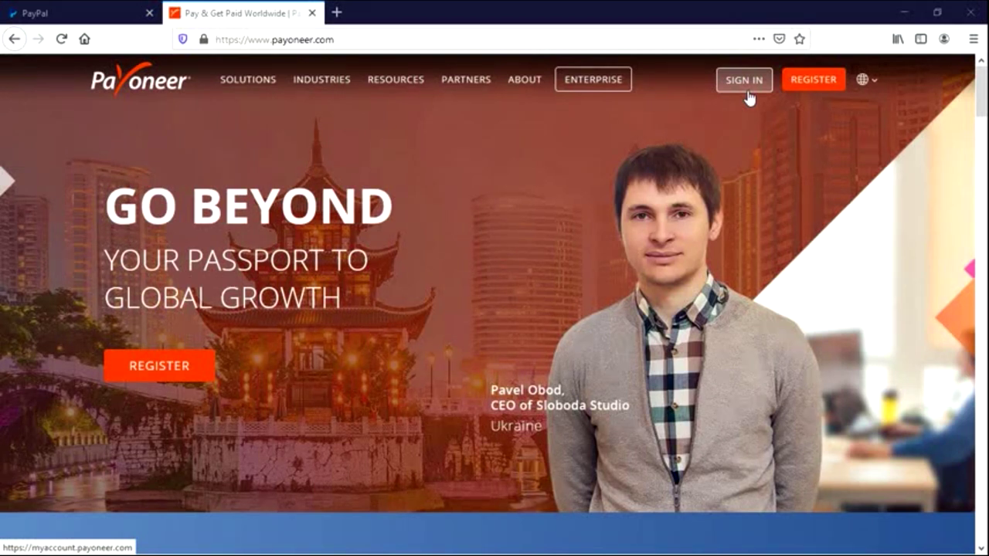
click(813, 80)
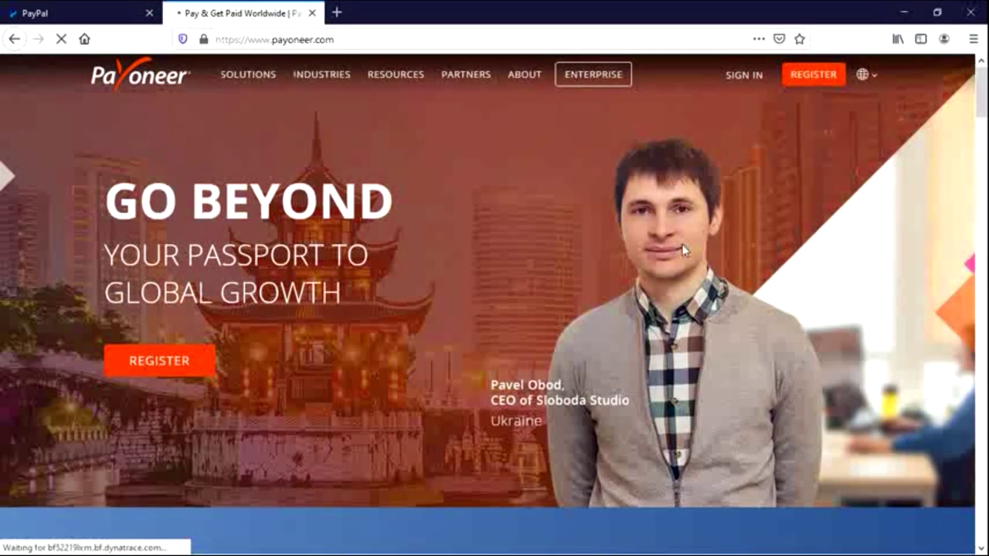
scroll(684, 250, down, 10)
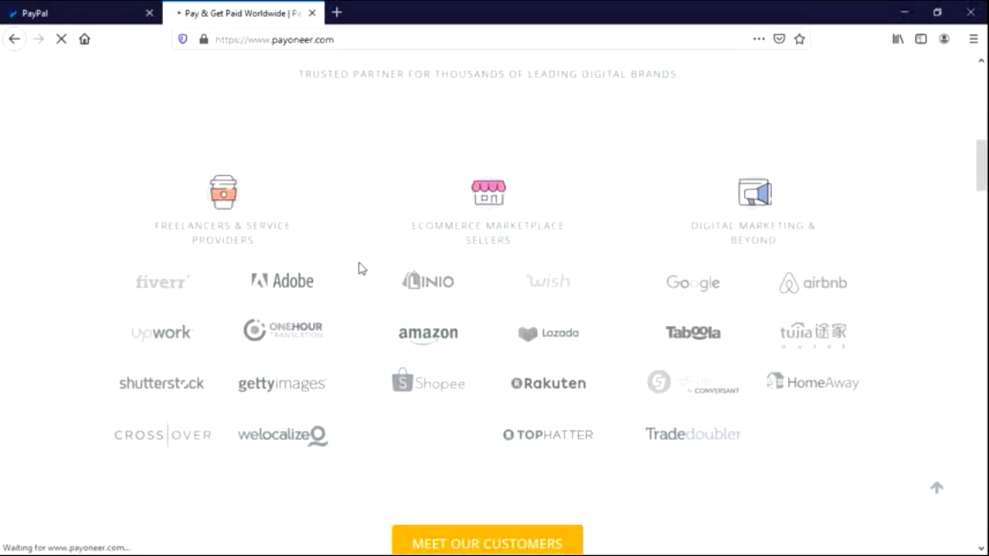
scroll(268, 242, down, 3)
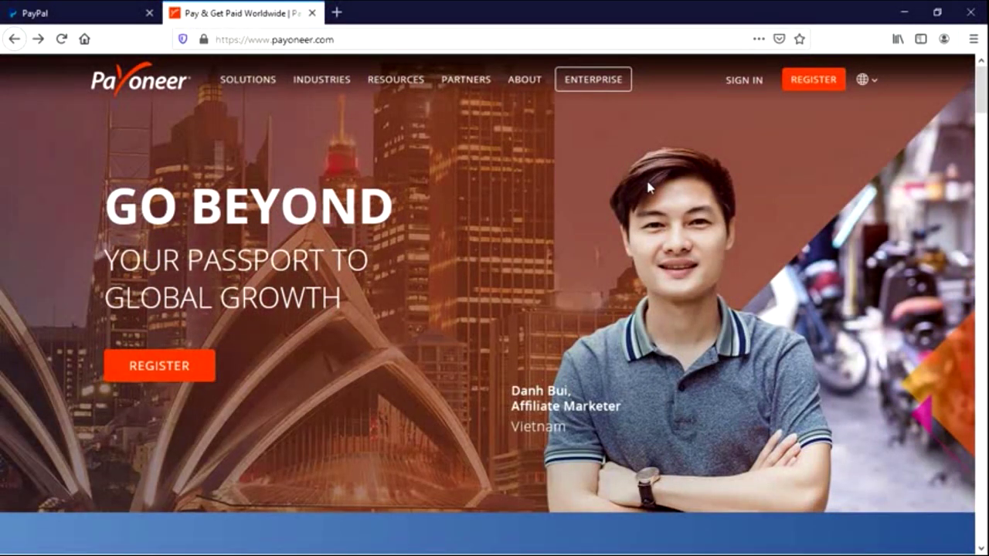
scroll(641, 186, down, 5)
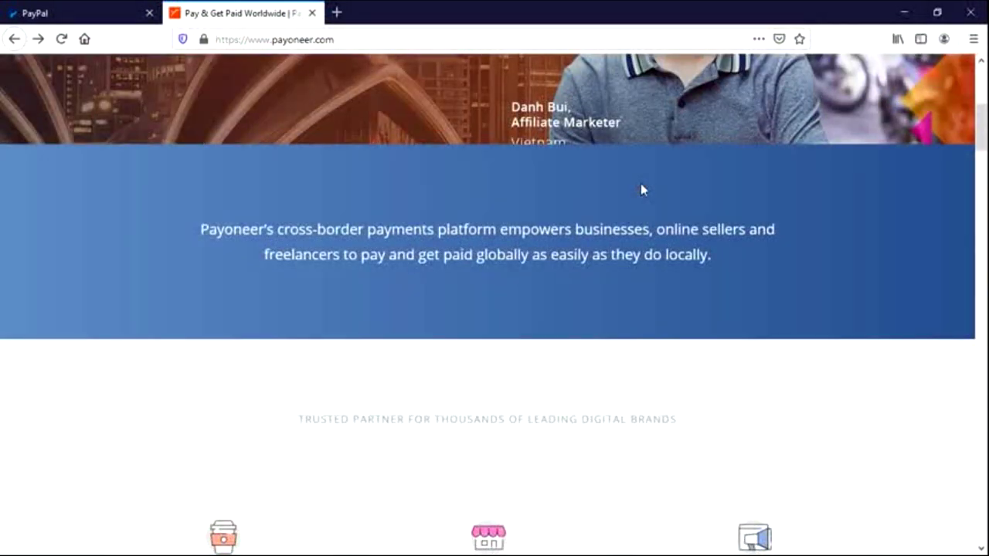
scroll(641, 190, down, 3)
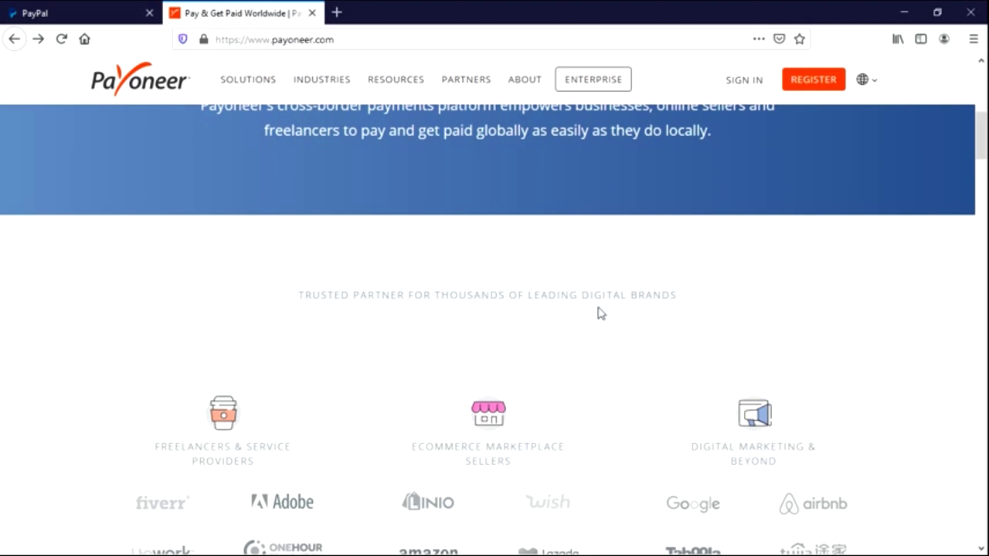
scroll(650, 309, down, 2)
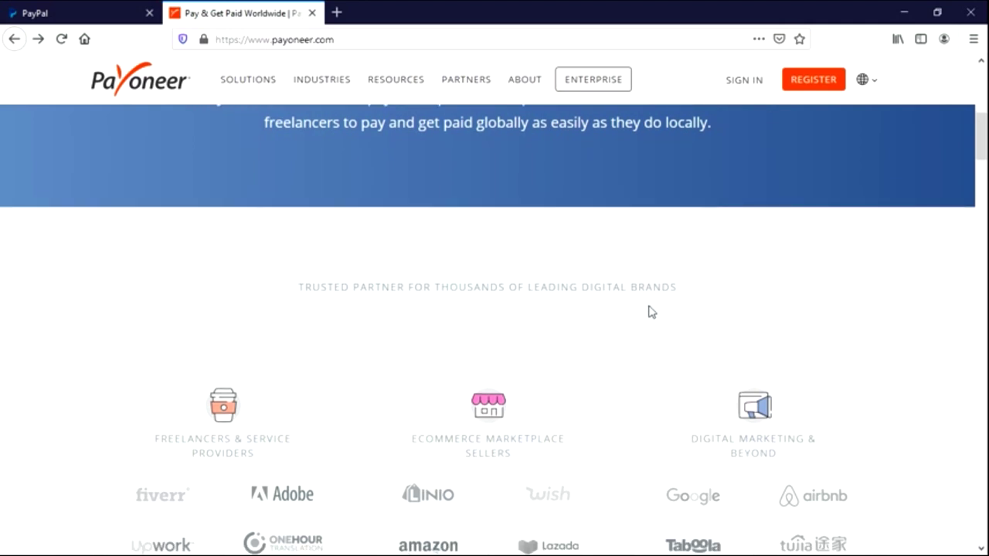
scroll(177, 309, down, 2)
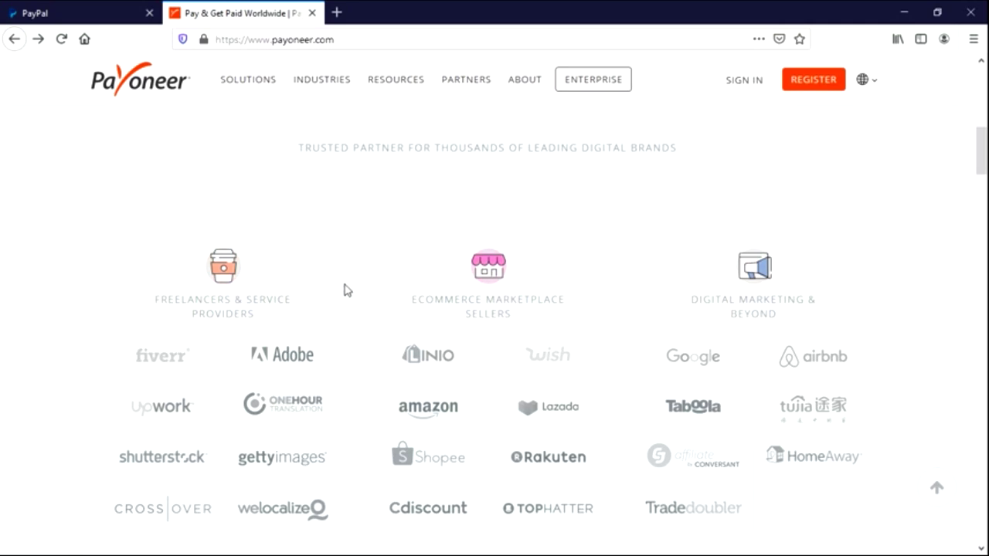
scroll(193, 311, down, 2)
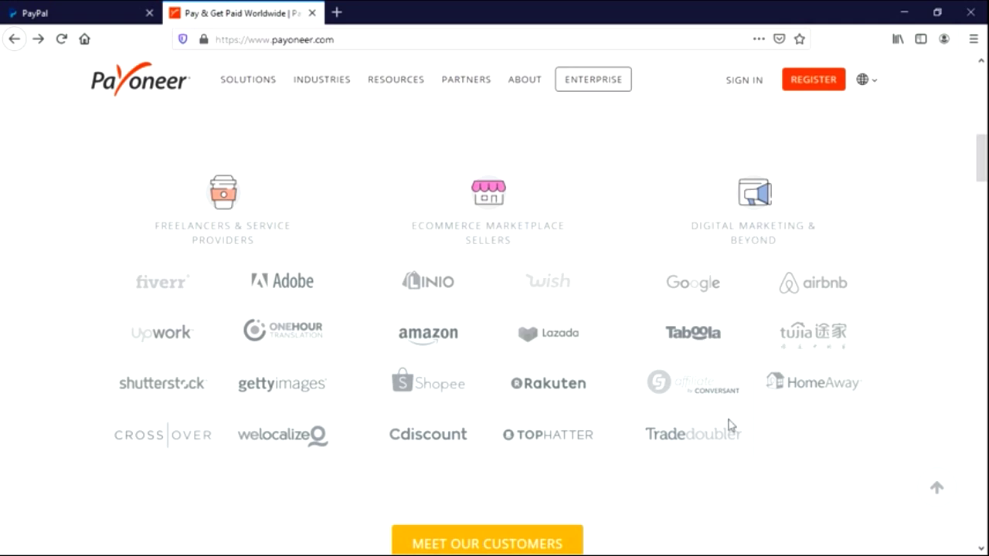
scroll(729, 424, down, 3)
scroll(737, 420, down, 2)
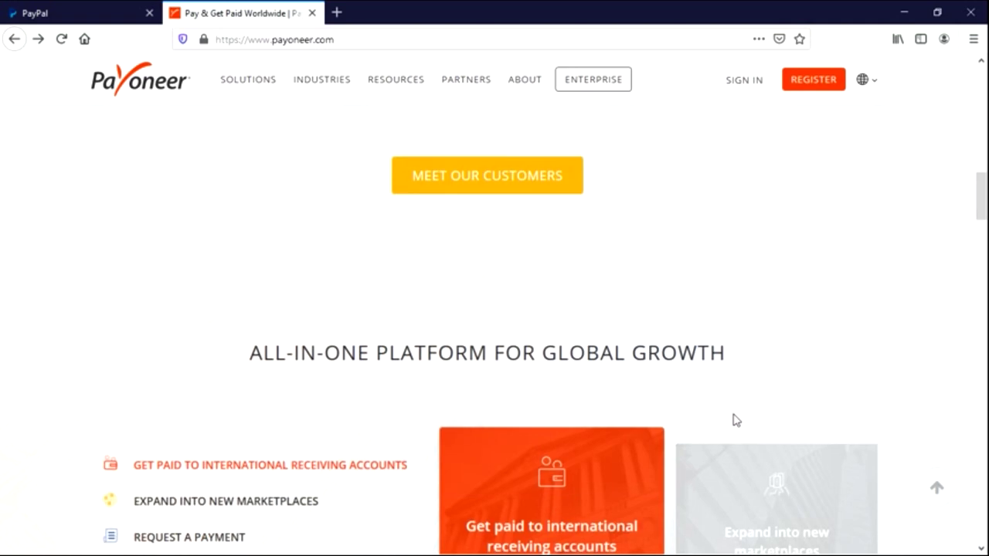
scroll(737, 420, down, 2)
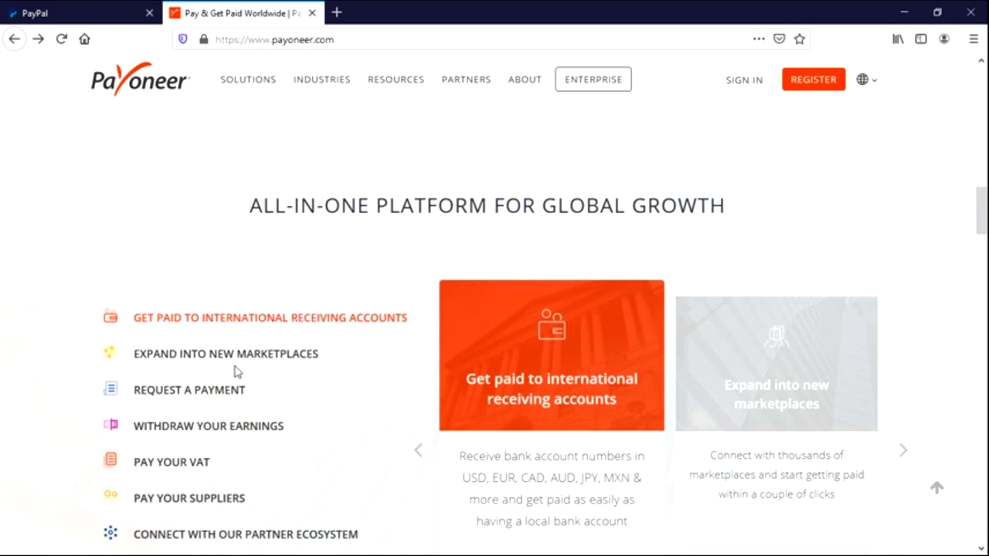
scroll(238, 372, down, 3)
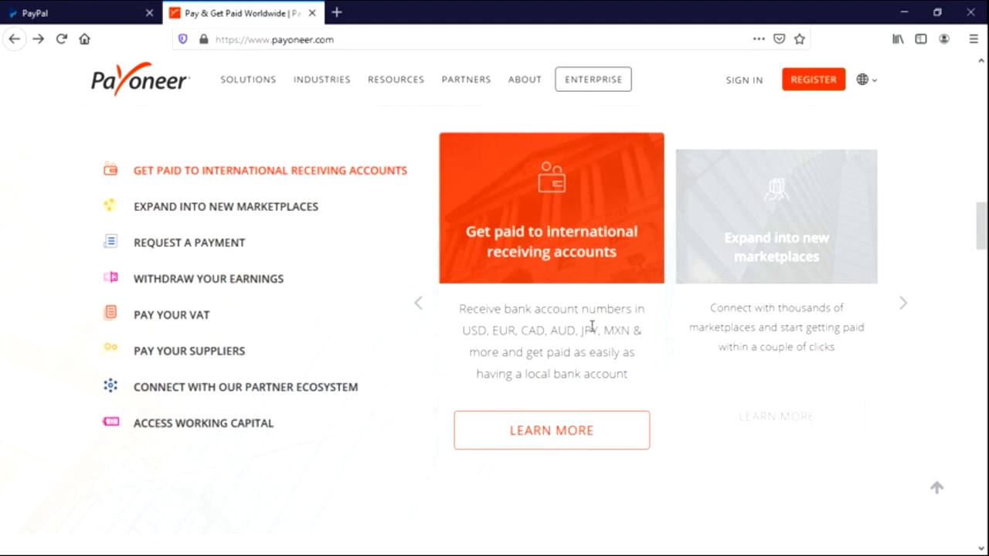
scroll(809, 320, down, 4)
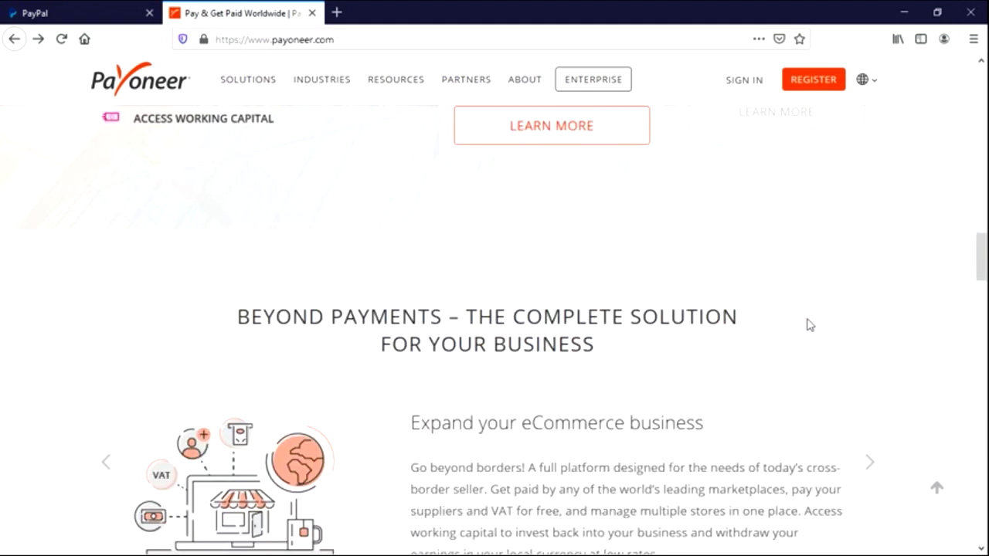
scroll(809, 324, down, 4)
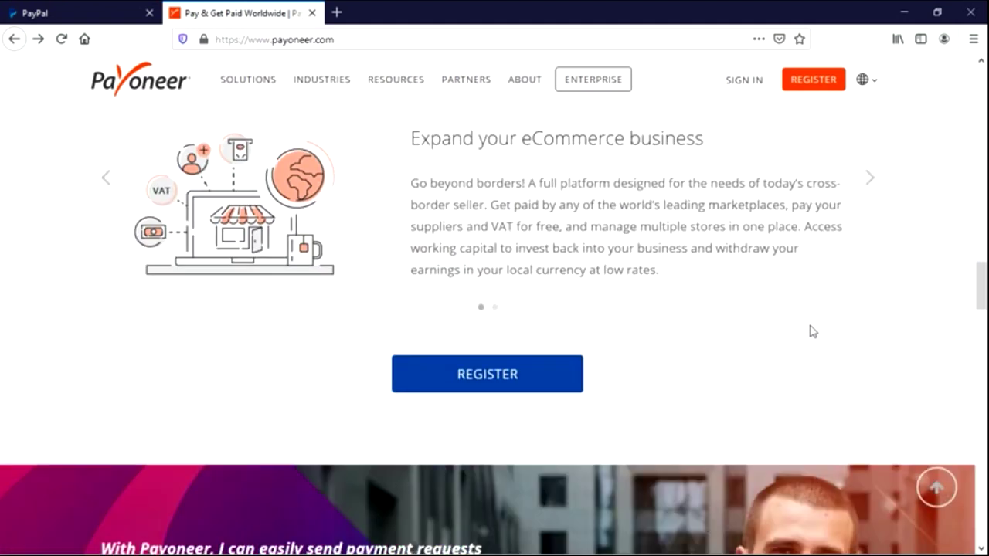
scroll(572, 306, up, 3)
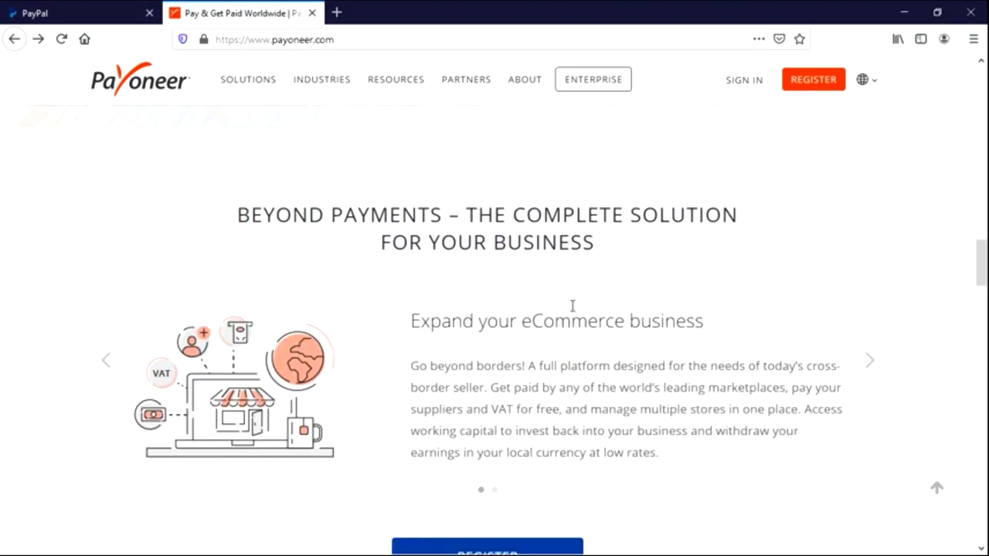
scroll(573, 306, up, 3)
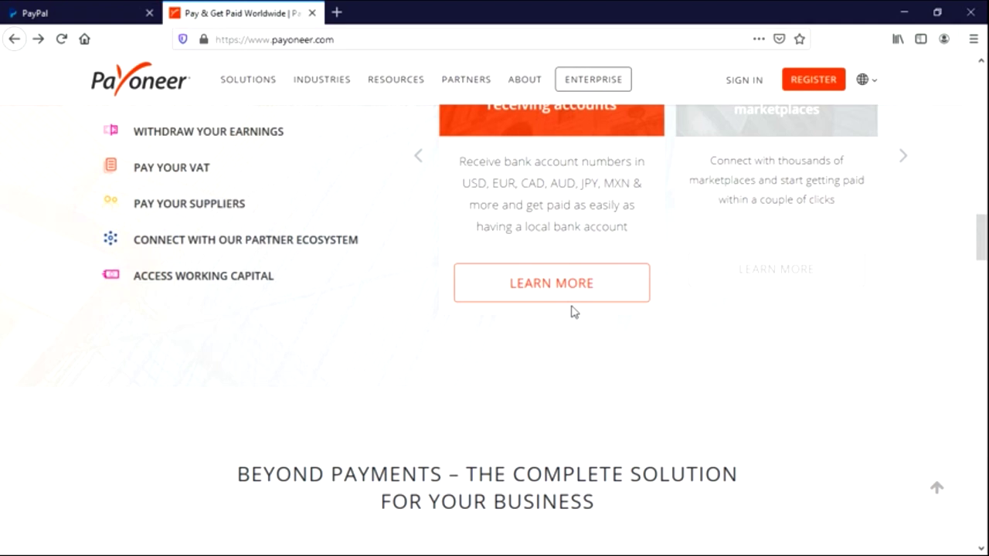
scroll(569, 320, up, 3)
scroll(470, 338, down, 10)
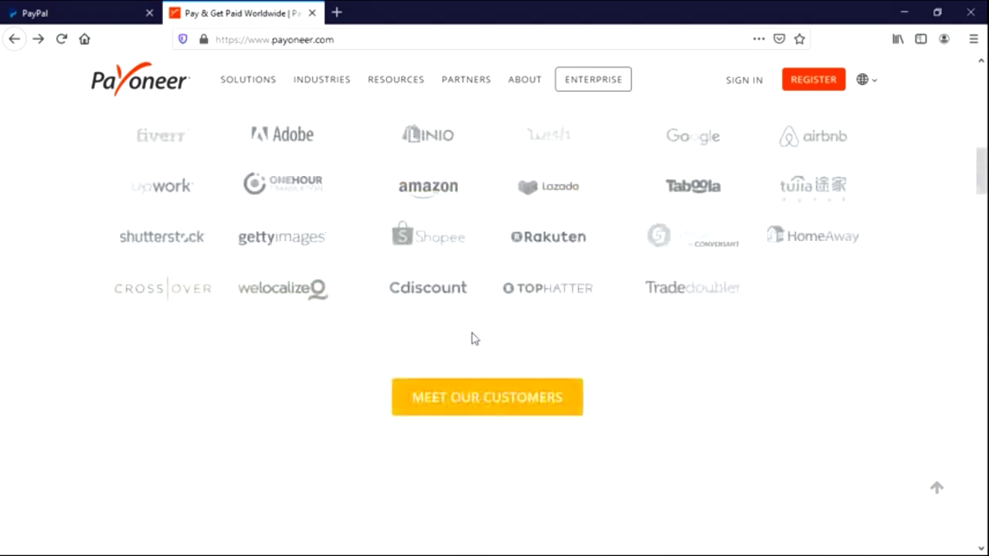
scroll(474, 339, up, 1)
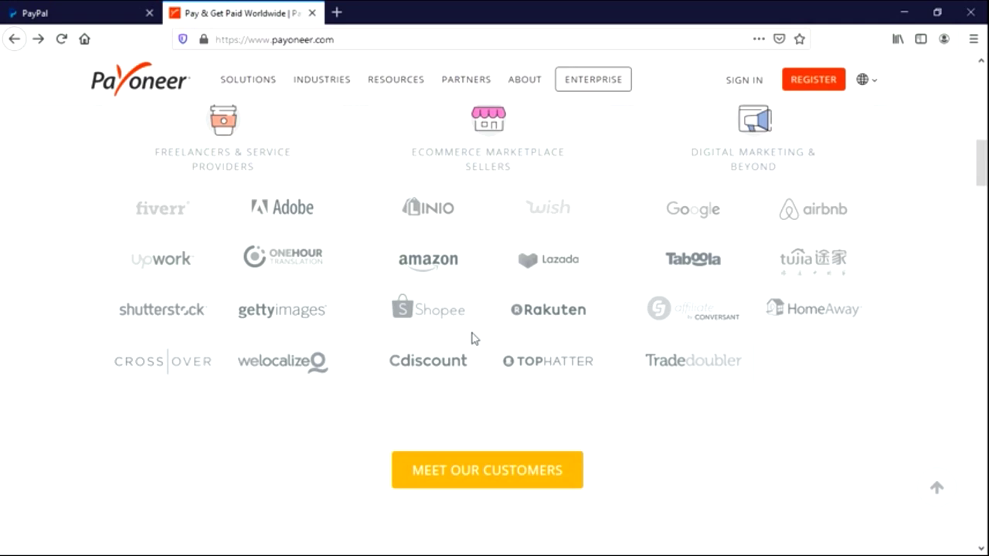
scroll(473, 338, up, 15)
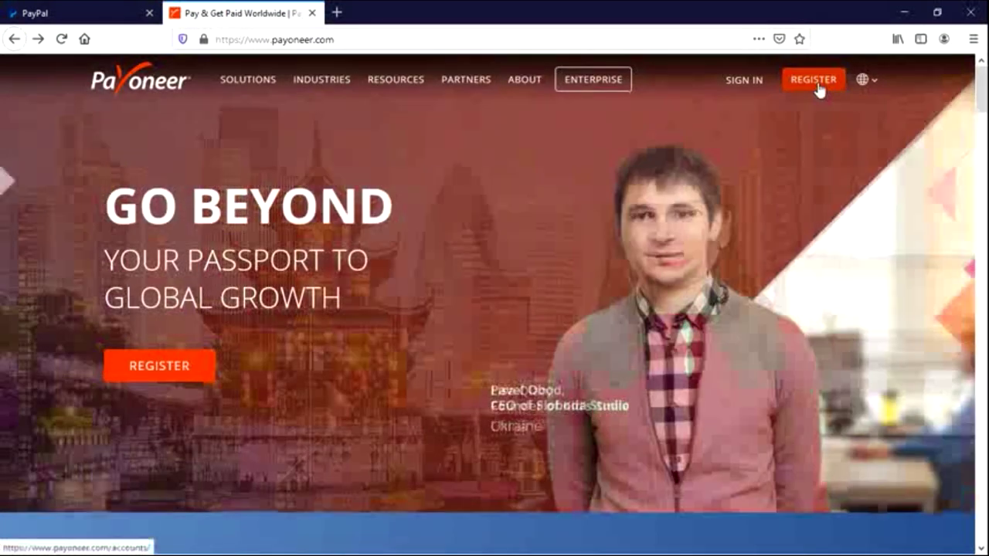
- Go to the Payoneer sign-up page and browse the account-type finder
click(815, 85)
scroll(390, 331, down, 5)
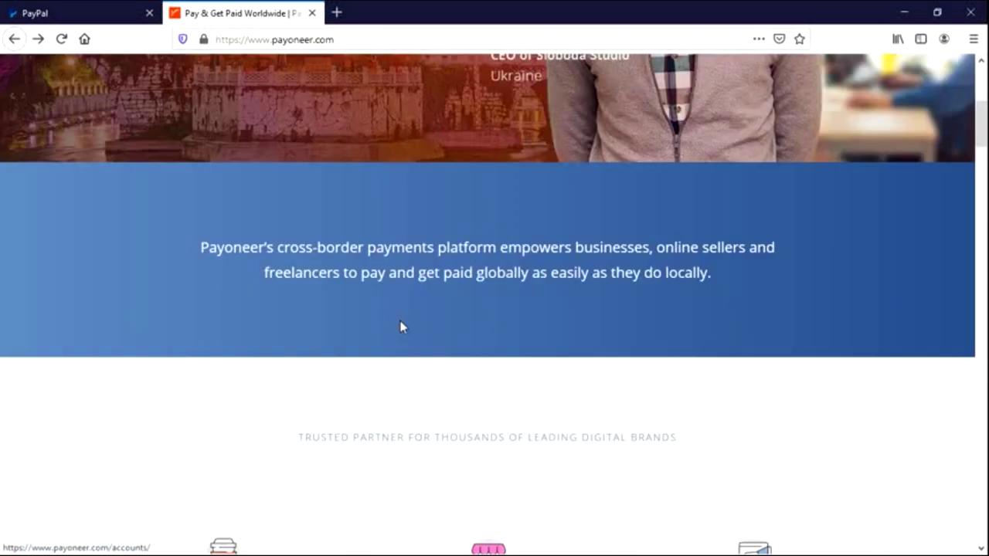
scroll(415, 325, down, 10)
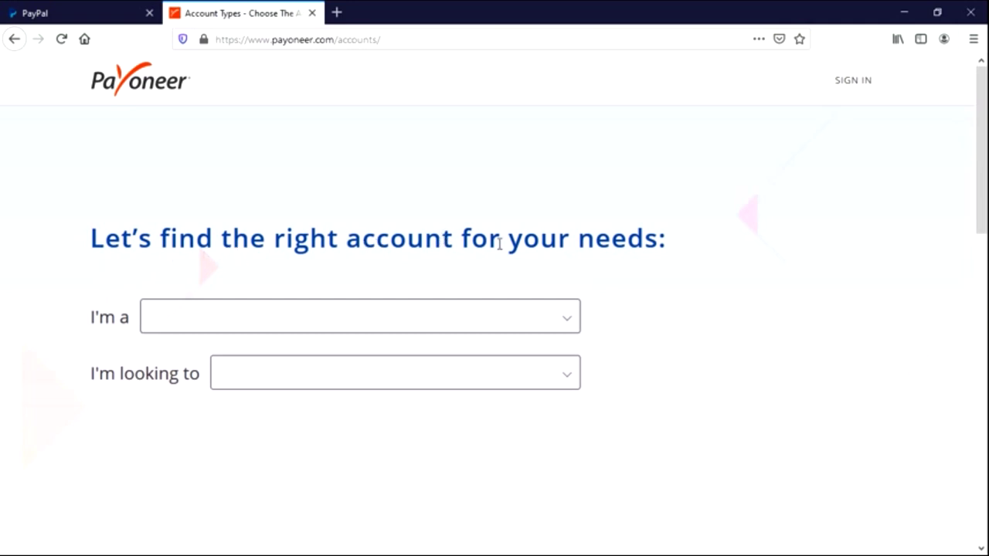
scroll(499, 249, down, 5)
scroll(500, 249, up, 4)
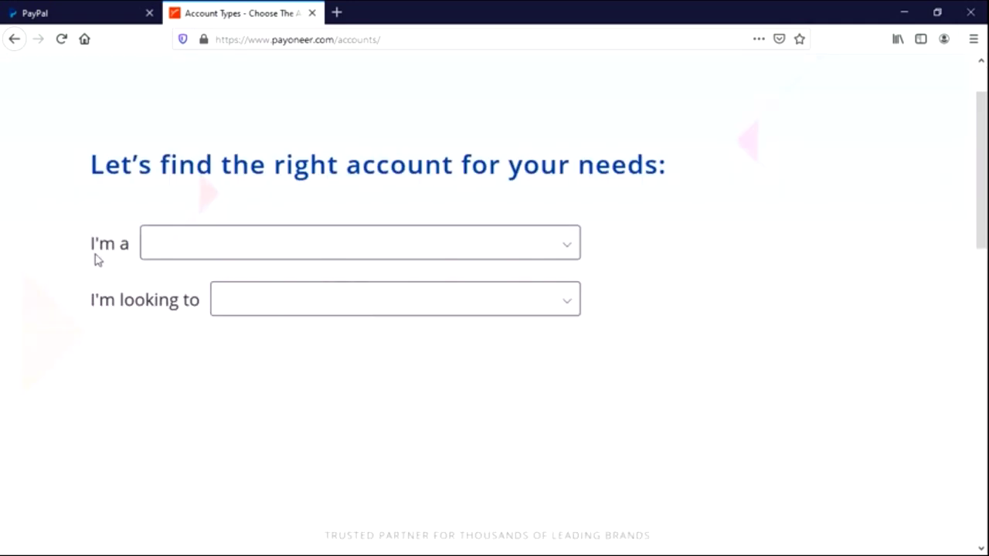
- Set 'I'm a' to Freelancer or SMB and bring up the 'I'm looking to' choices
click(566, 255)
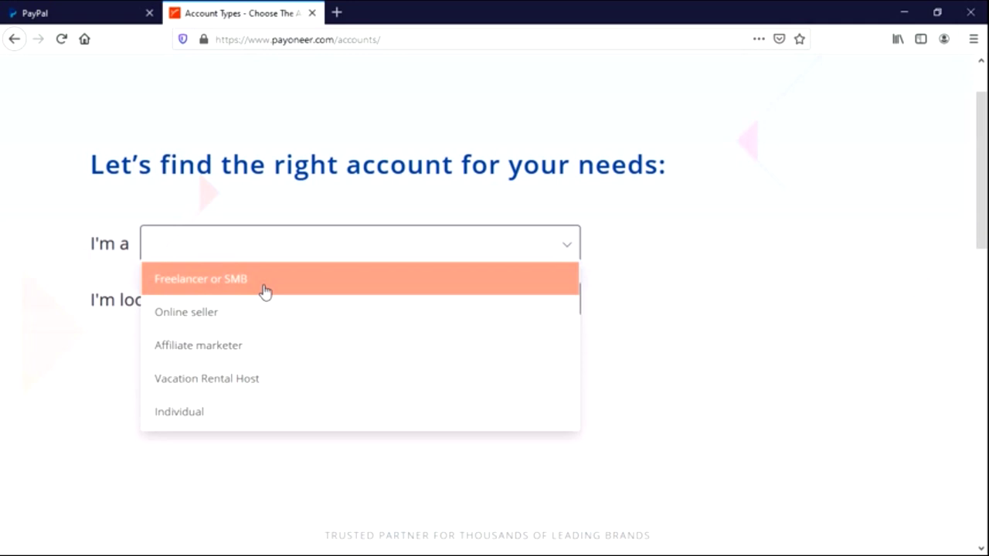
click(265, 291)
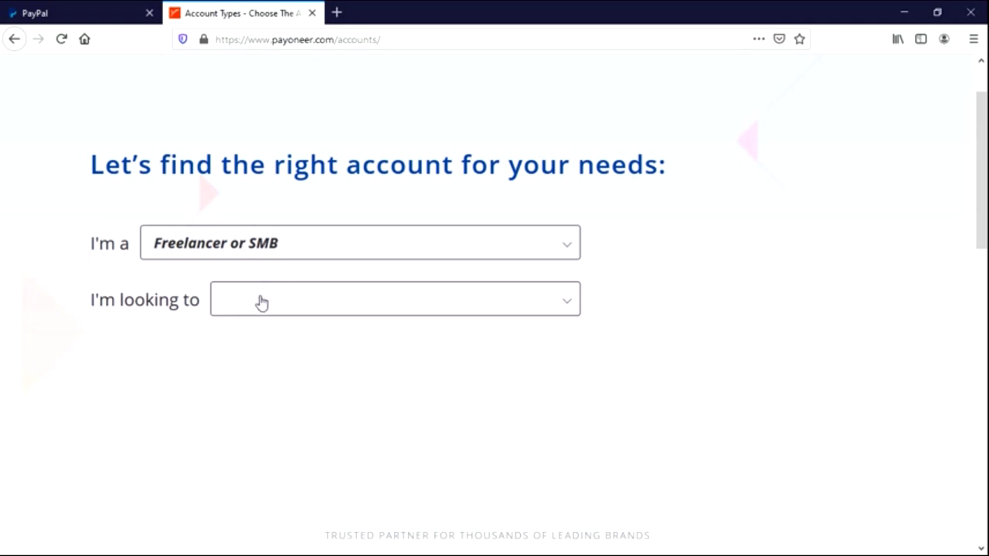
click(551, 303)
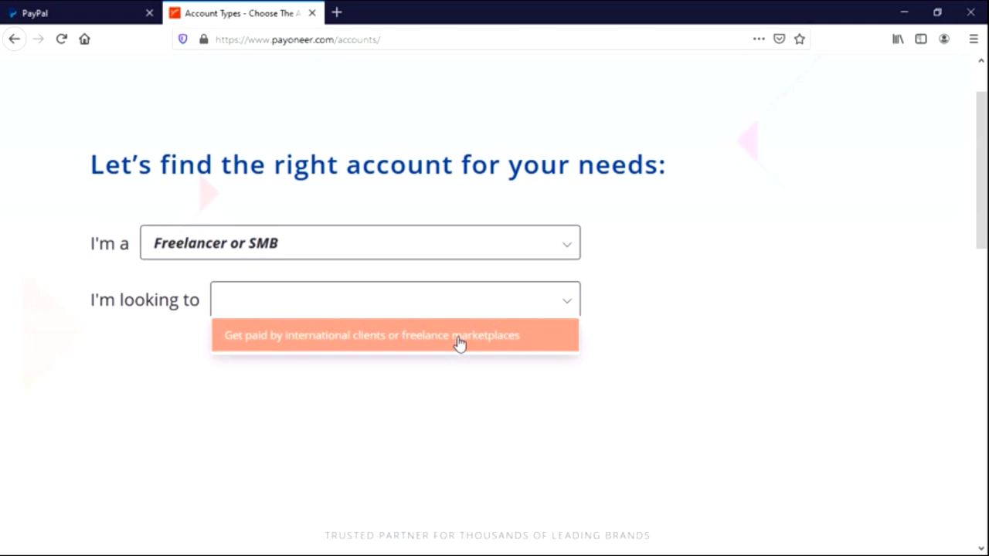
click(459, 343)
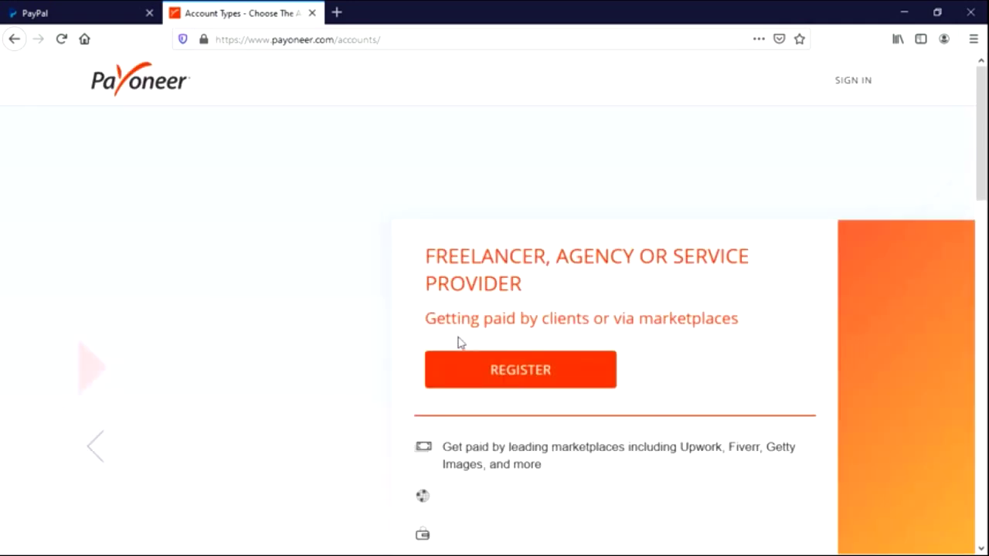
scroll(427, 234, down, 1)
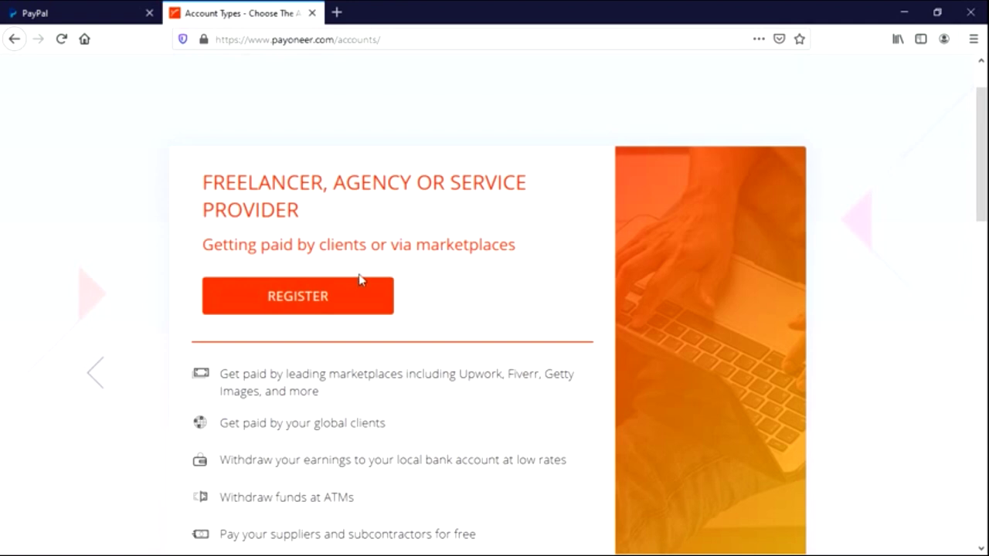
scroll(348, 283, down, 2)
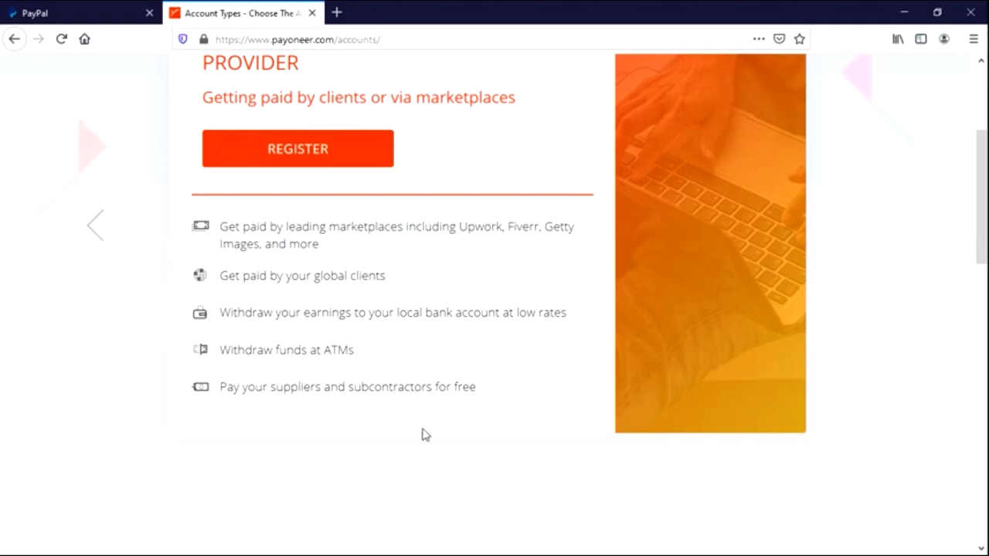
scroll(424, 433, down, 2)
scroll(404, 402, up, 3)
scroll(347, 258, down, 8)
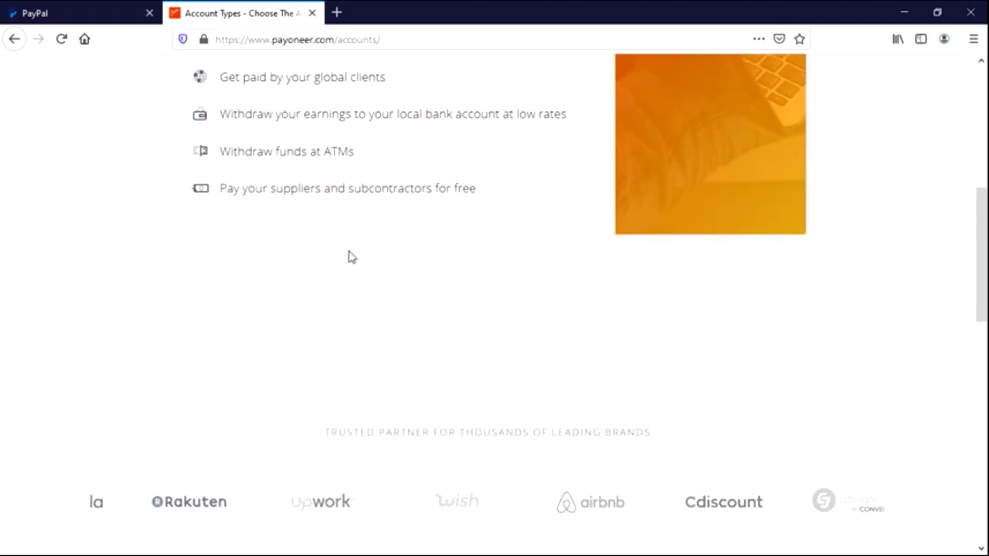
scroll(353, 256, up, 7)
scroll(350, 251, up, 3)
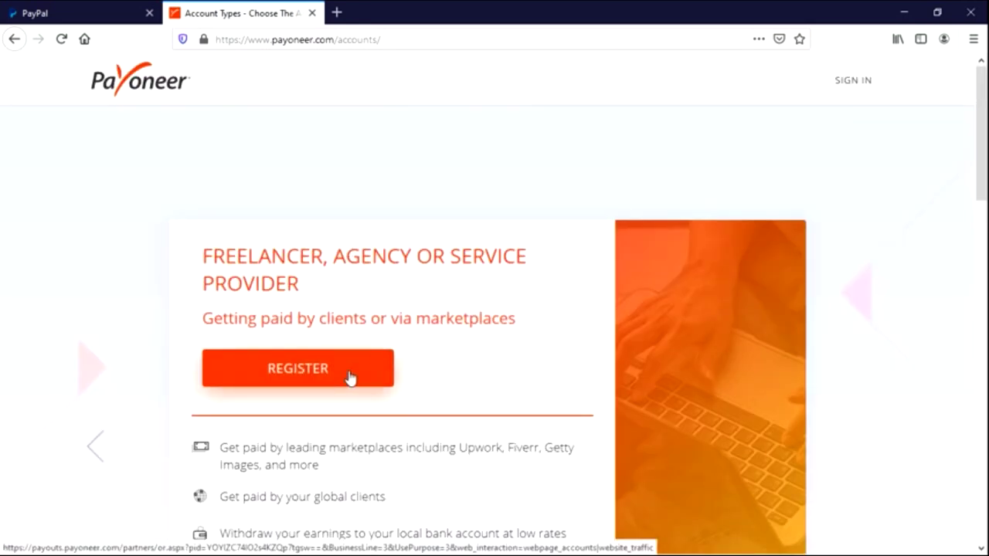
- Open the freelancer sign-up form and select Individual instead of Company
click(350, 377)
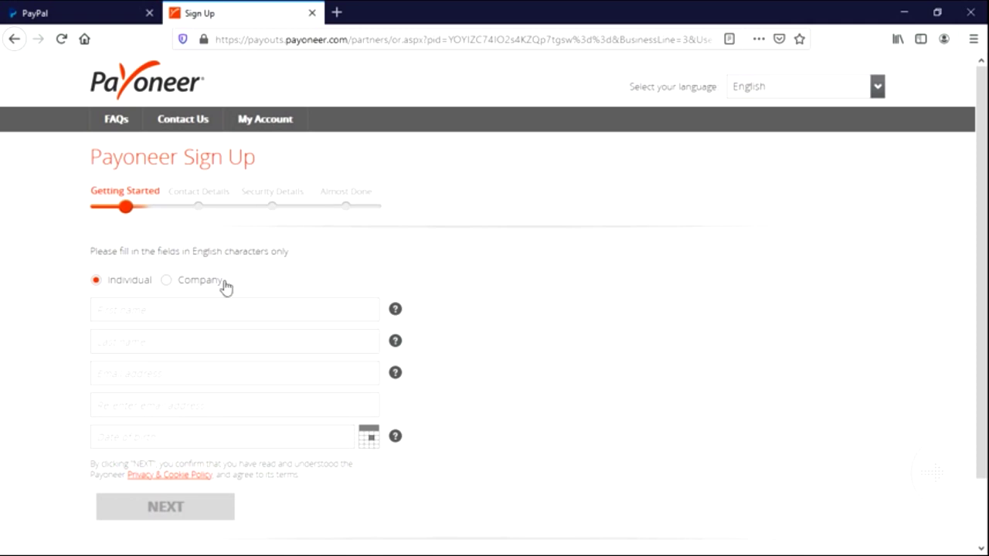
scroll(133, 265, down, 2)
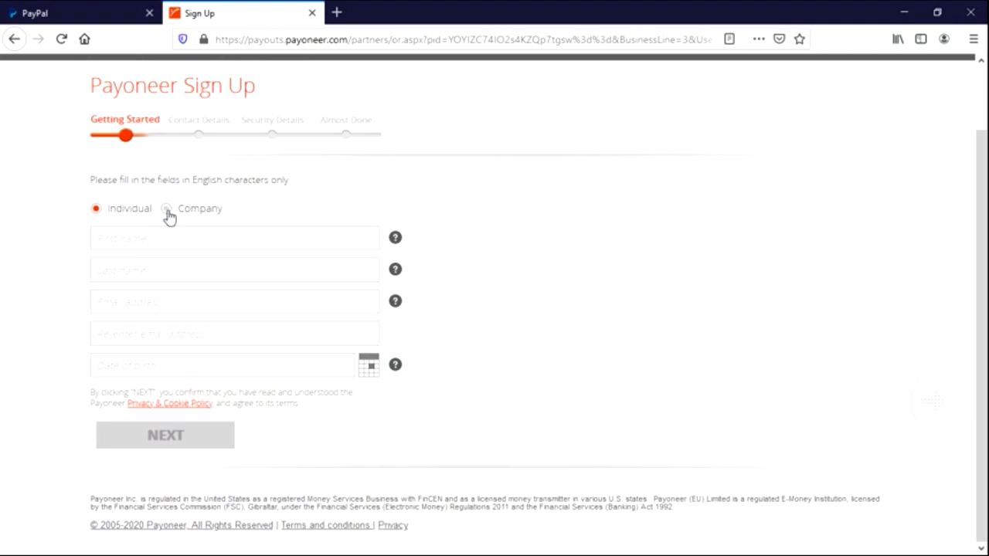
click(167, 210)
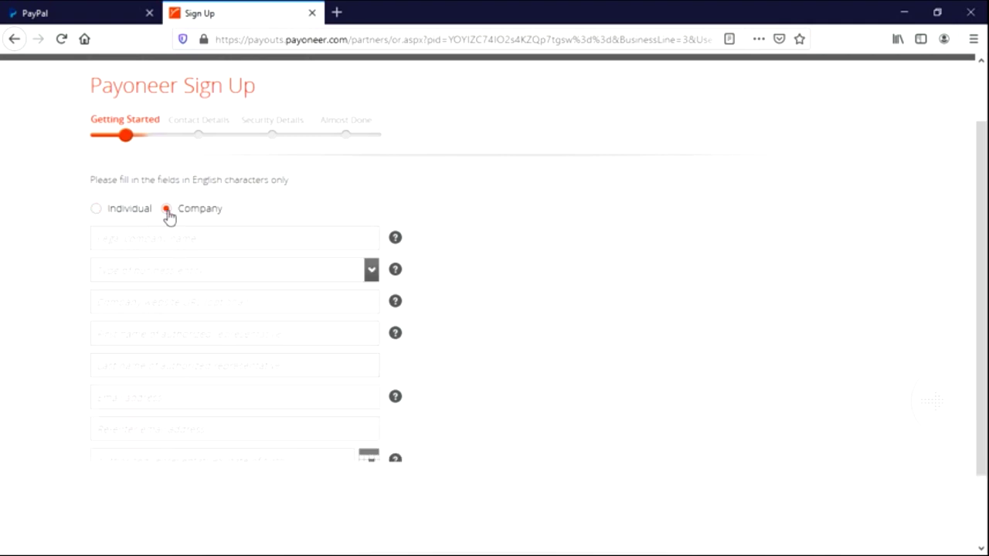
click(113, 212)
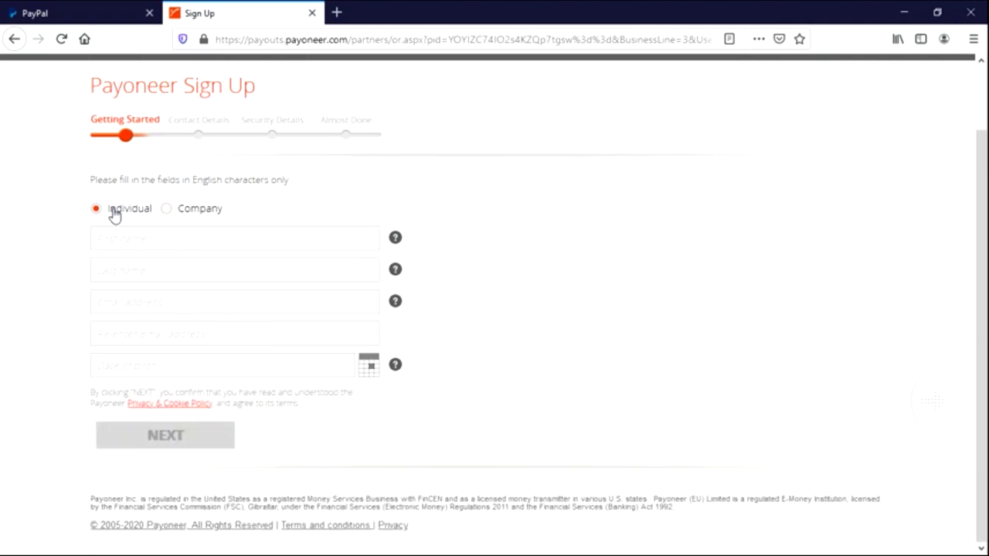
- Enter the first name, last name, email address and re-entered email
click(136, 241)
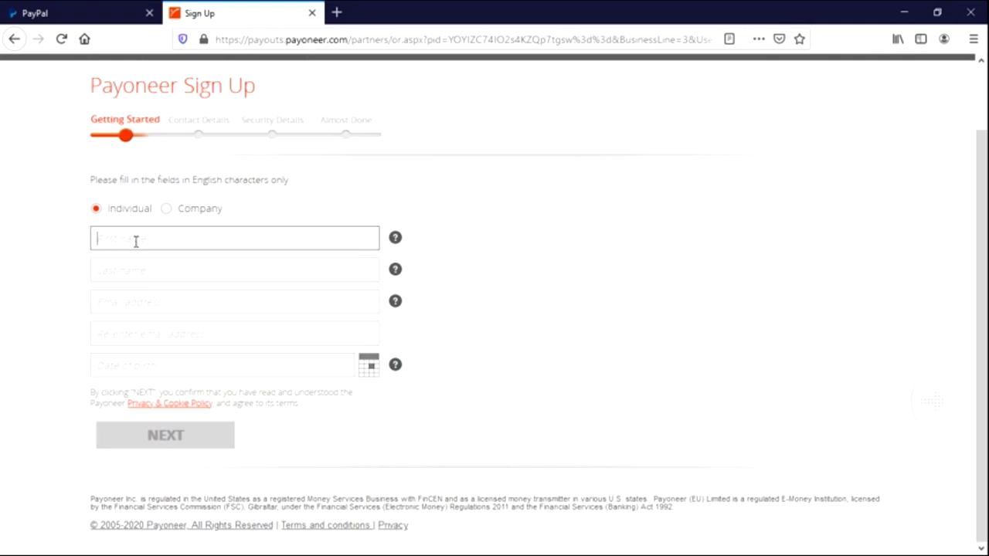
key(Tab)
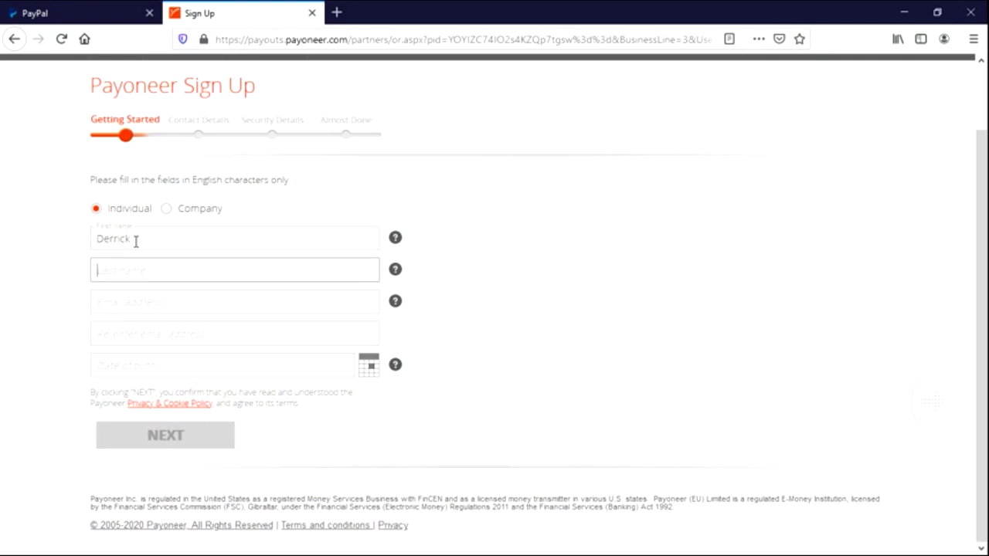
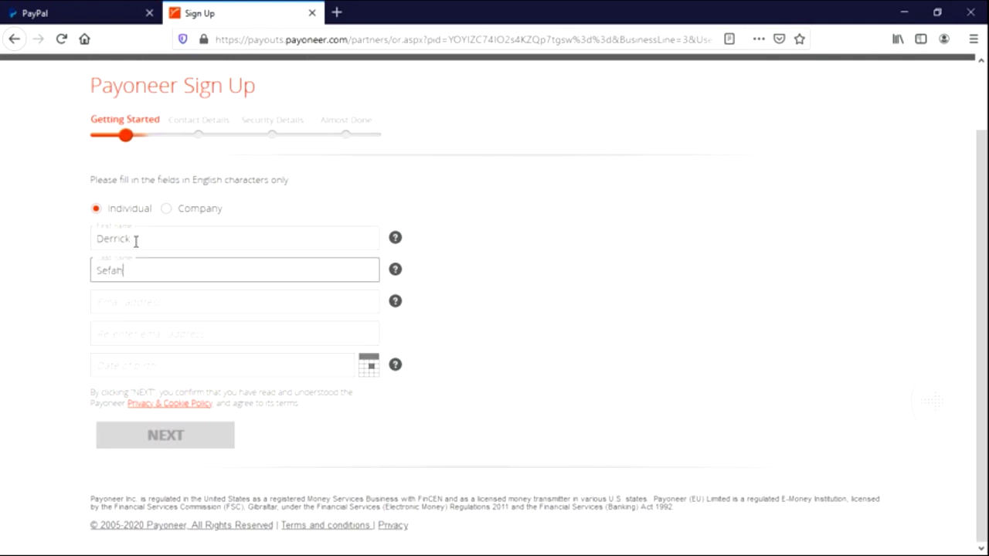
key(Tab)
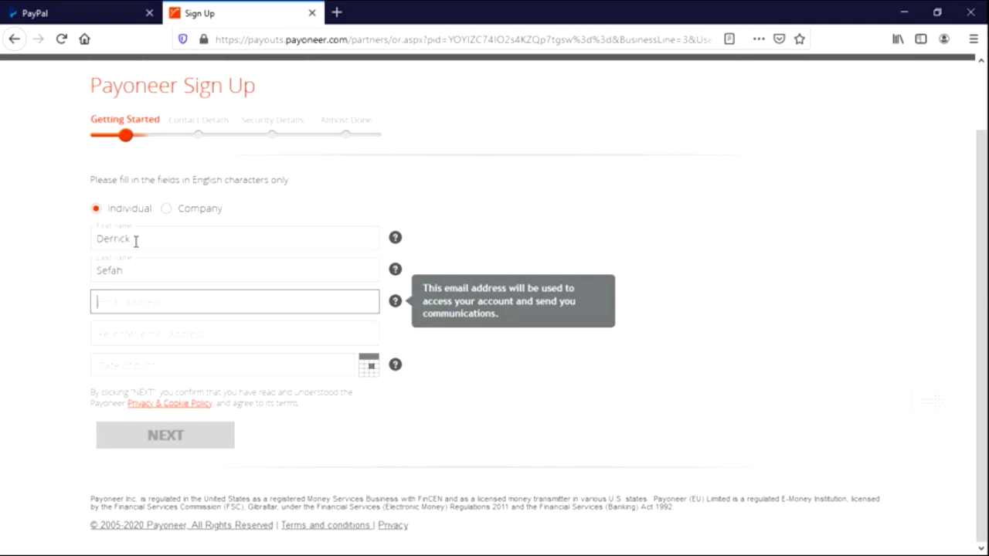
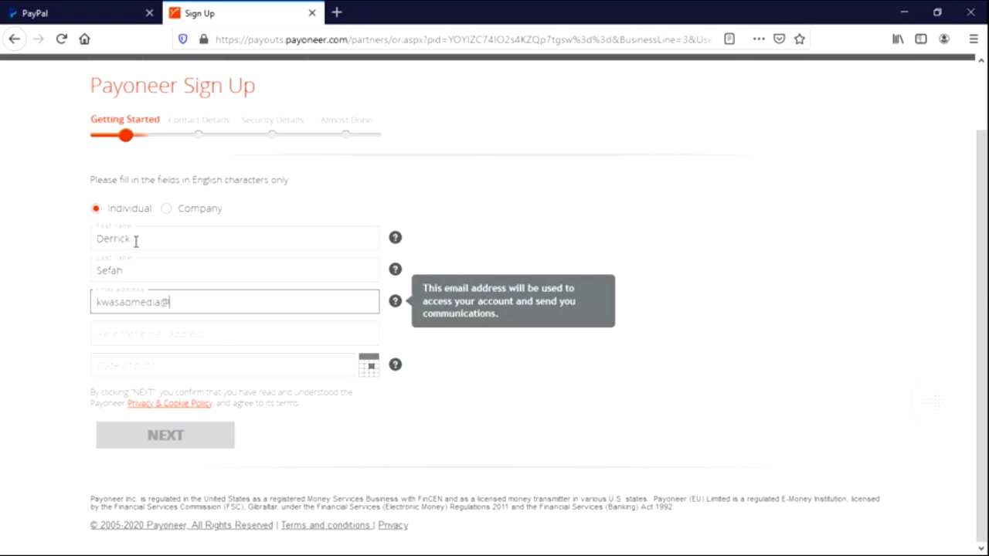
key(Tab)
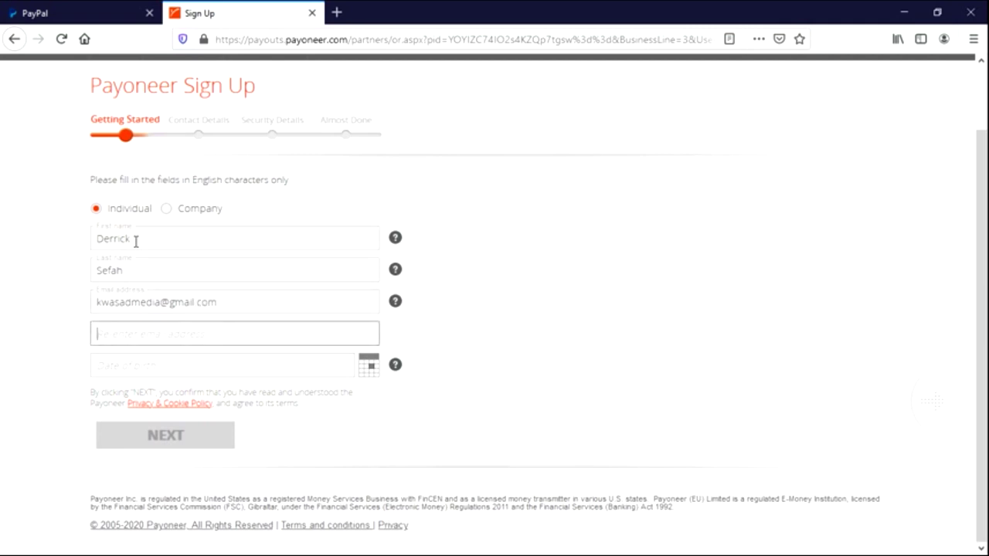
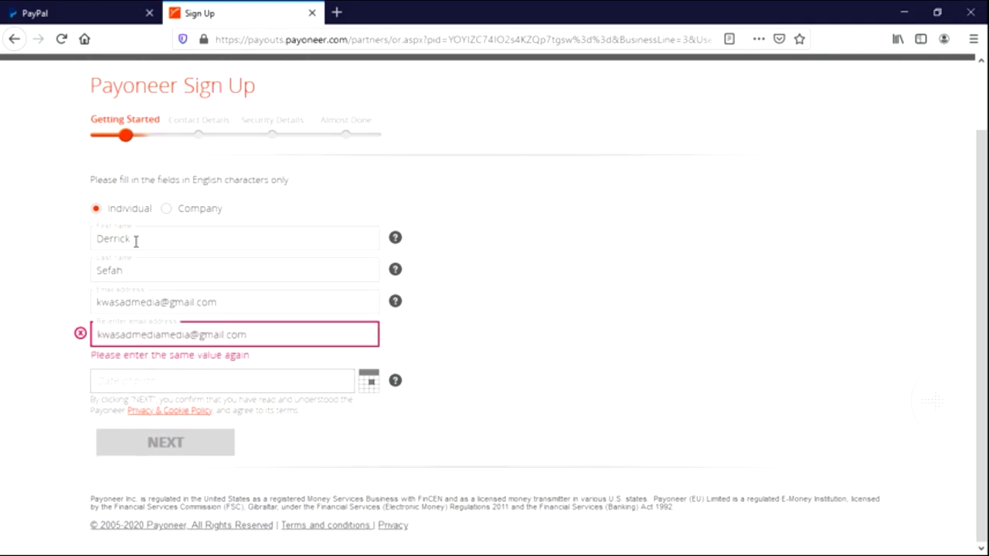
- Correct the re-entered email to match and pick a date of birth
key(Tab)
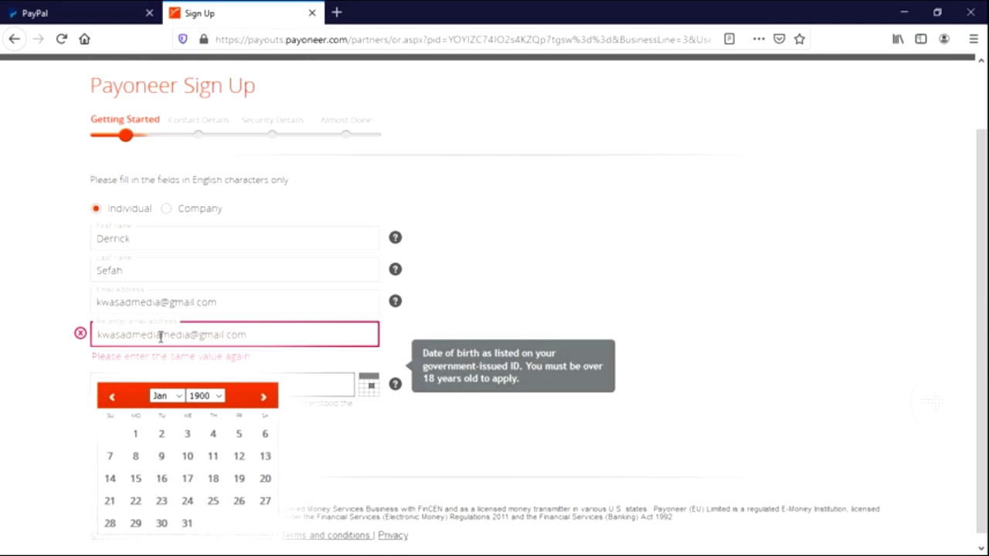
click(161, 336)
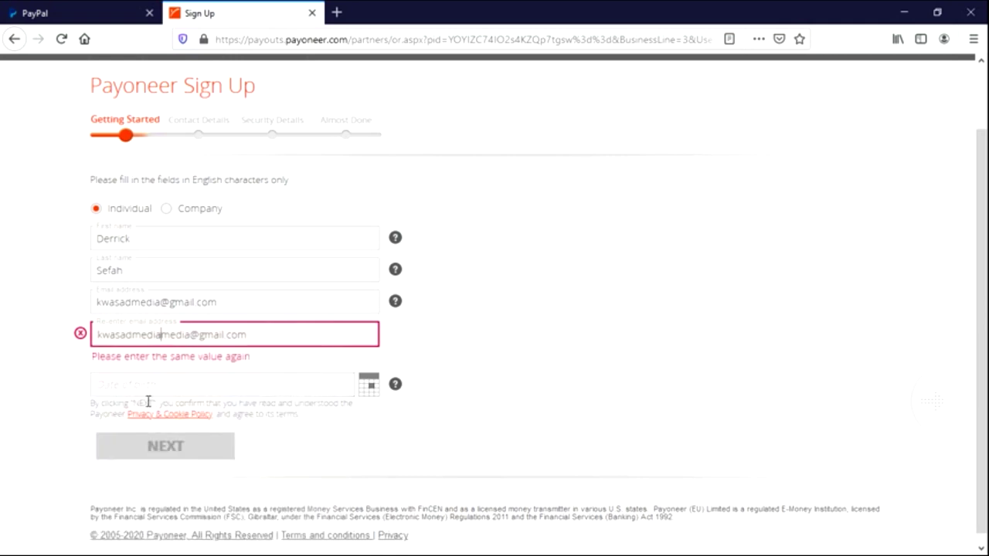
key(BackSpace)
key(BackSpace)
key(BackSpace)
key(BackSpace)
key(BackSpace)
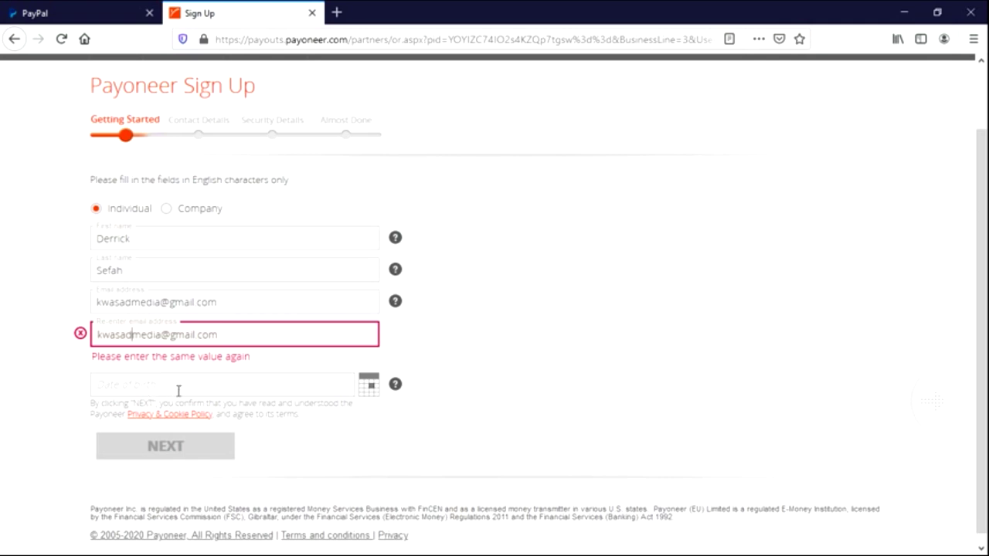
click(178, 391)
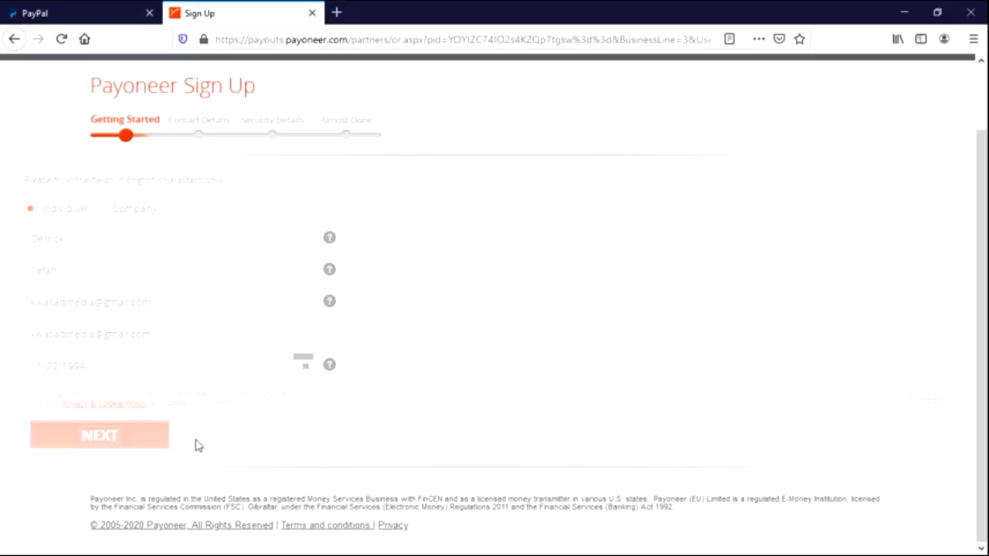
click(216, 317)
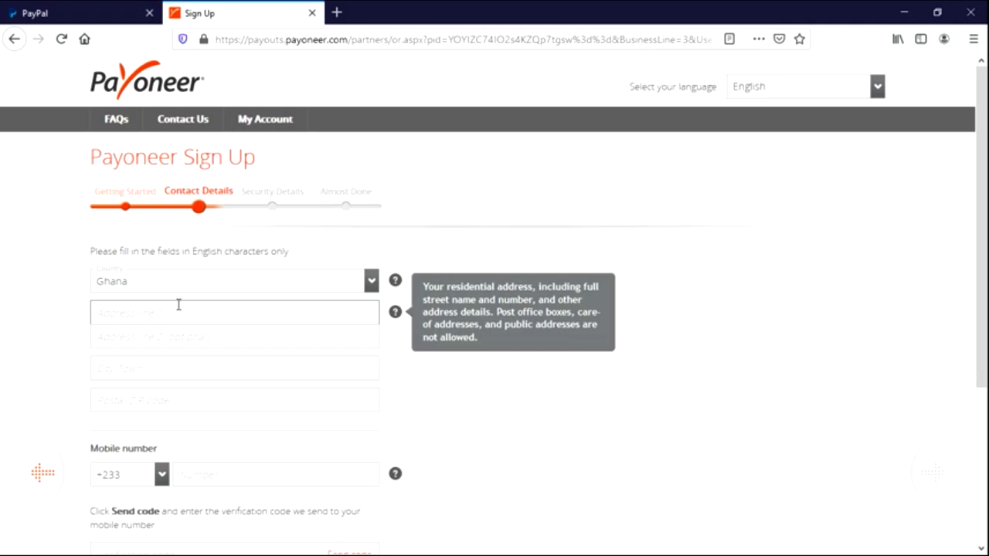
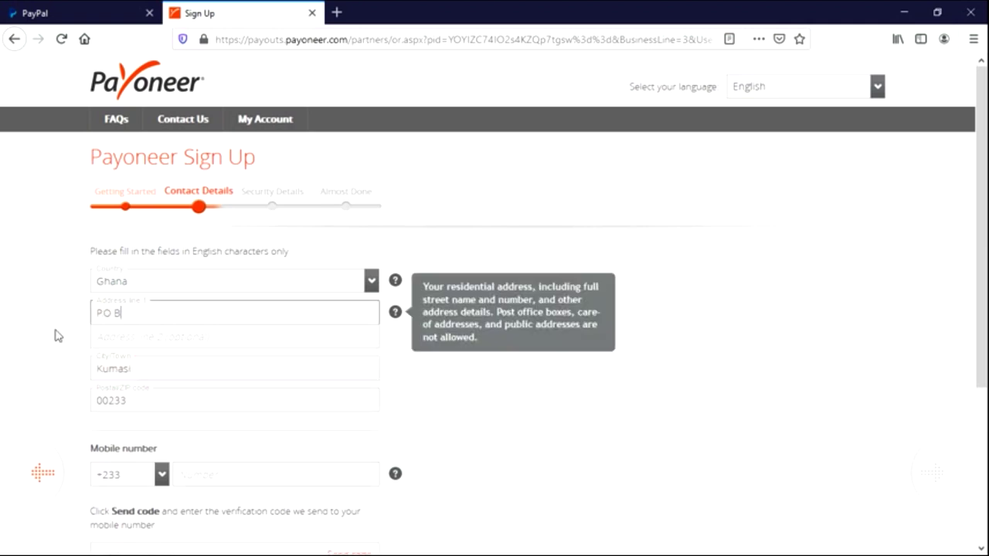
- Fill in the residential address line, city/town and postal code for Ghana
text(G)
key(BackSpace)
text(Suame)
scroll(55, 333, down, 2)
- Enter the Ghana mobile number, request an SMS code, and type the received verification code
click(183, 326)
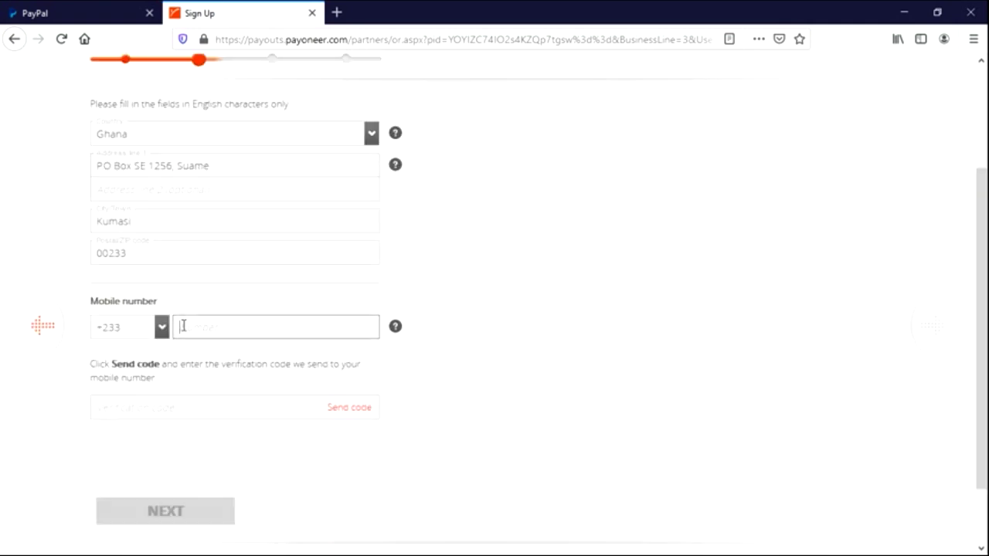
scroll(342, 342, down, 2)
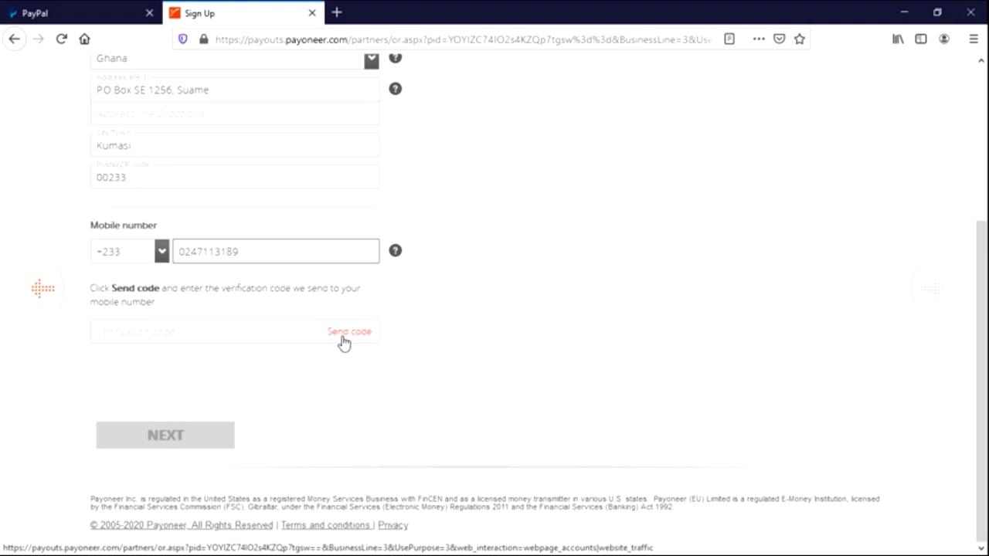
click(347, 333)
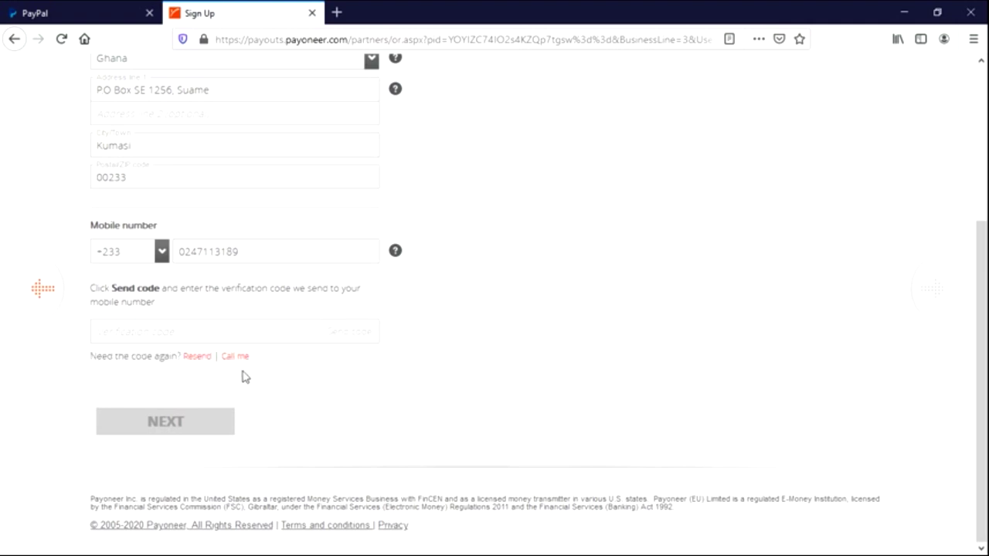
click(244, 340)
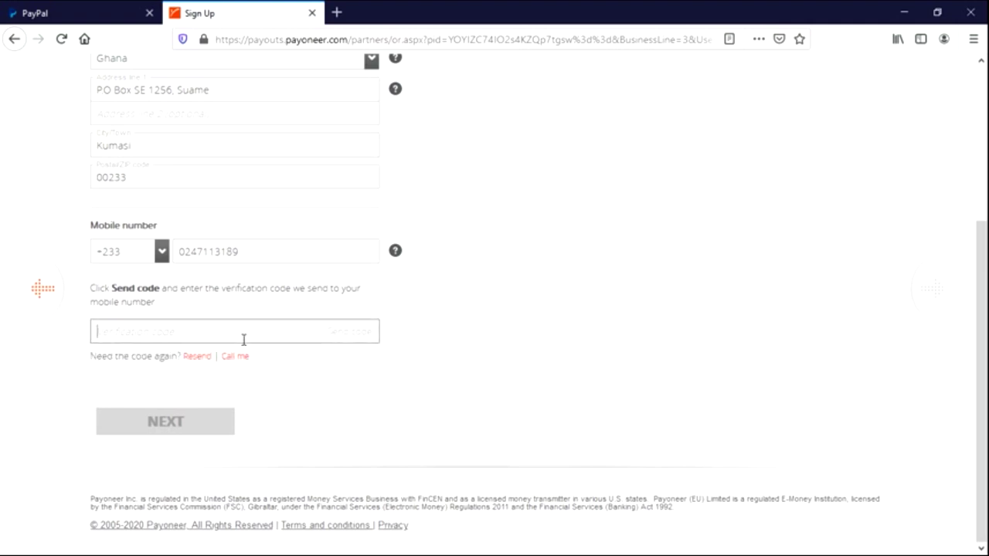
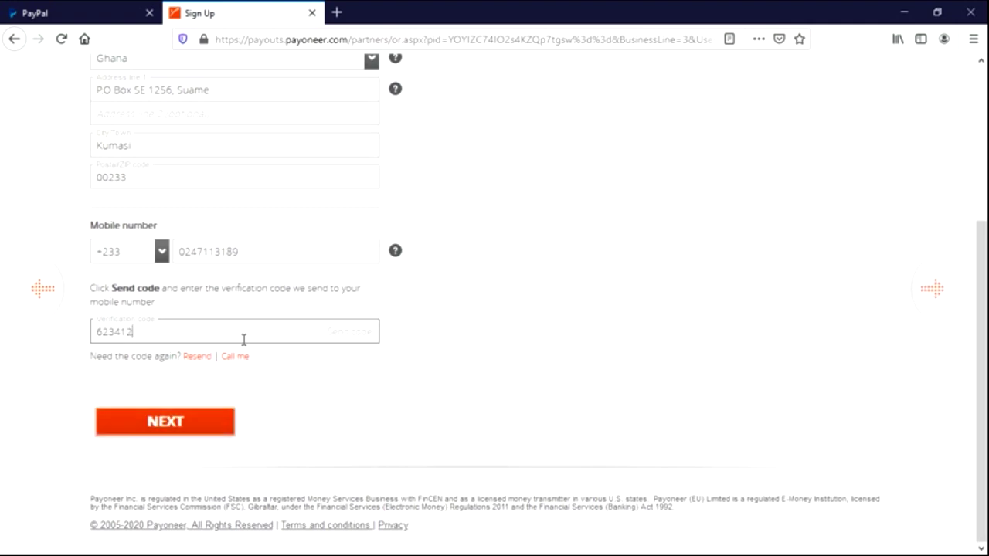
- Submit the contact details and move on to the Security Details step
click(220, 422)
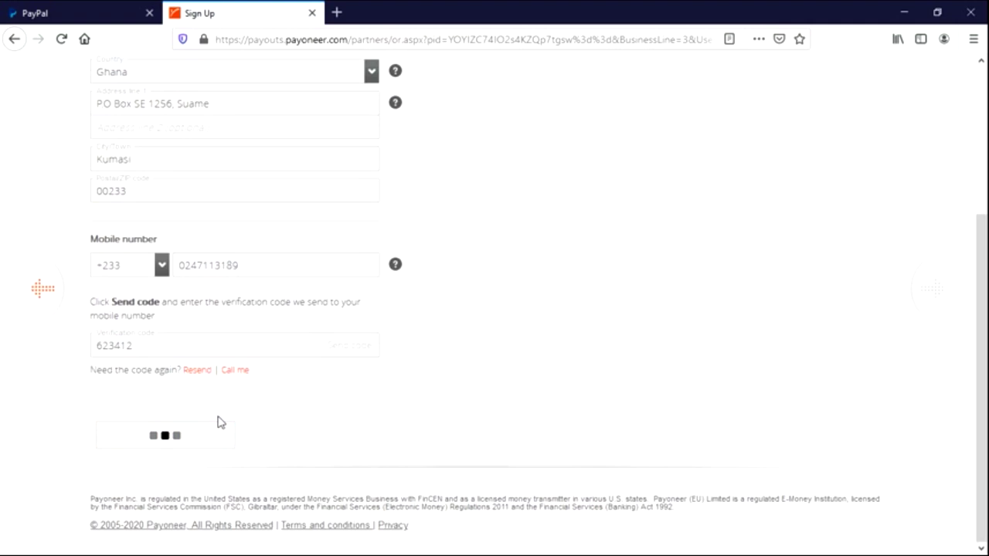
click(244, 318)
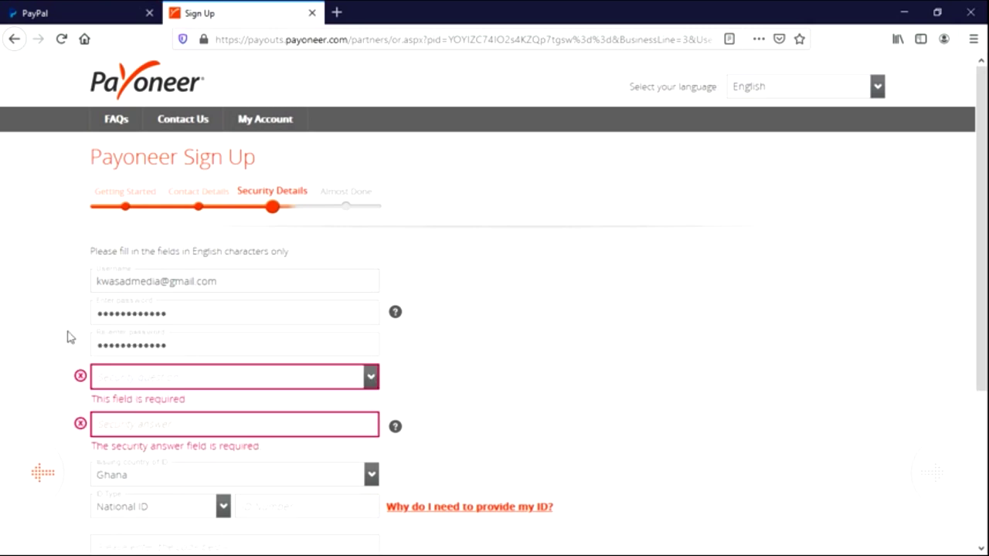
click(371, 378)
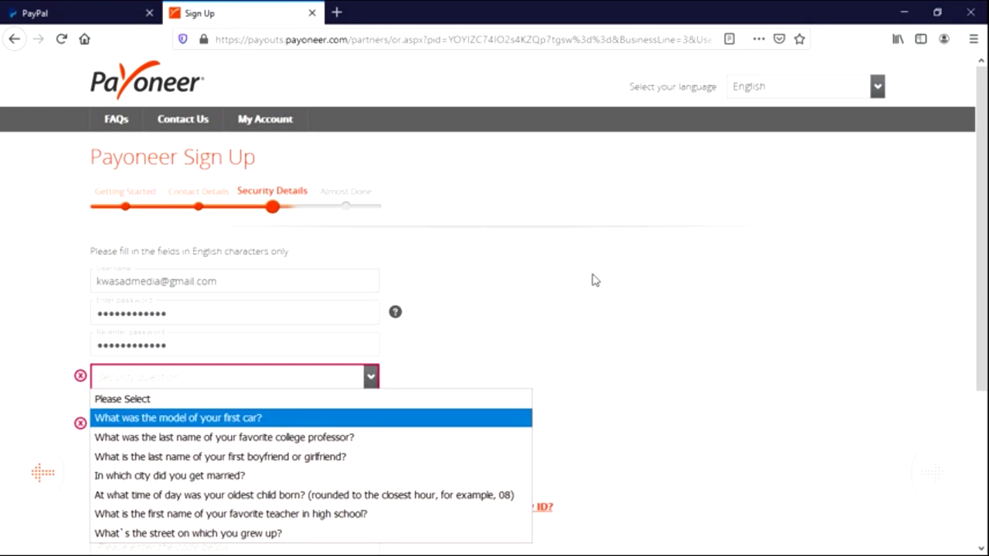
click(666, 238)
scroll(642, 258, down, 2)
scroll(464, 266, down, 2)
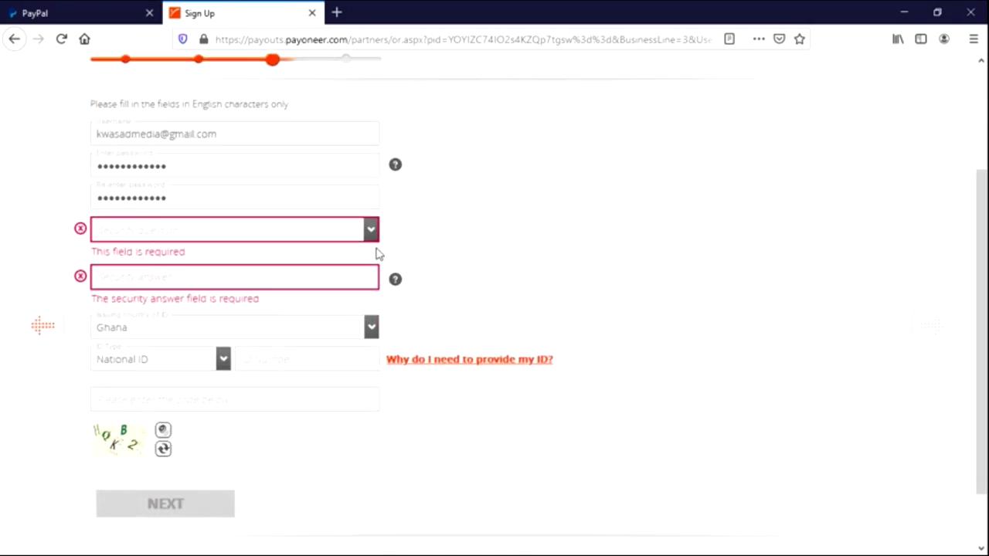
- Choose "What's the street on which you grew up?" and enter the security answer
click(371, 231)
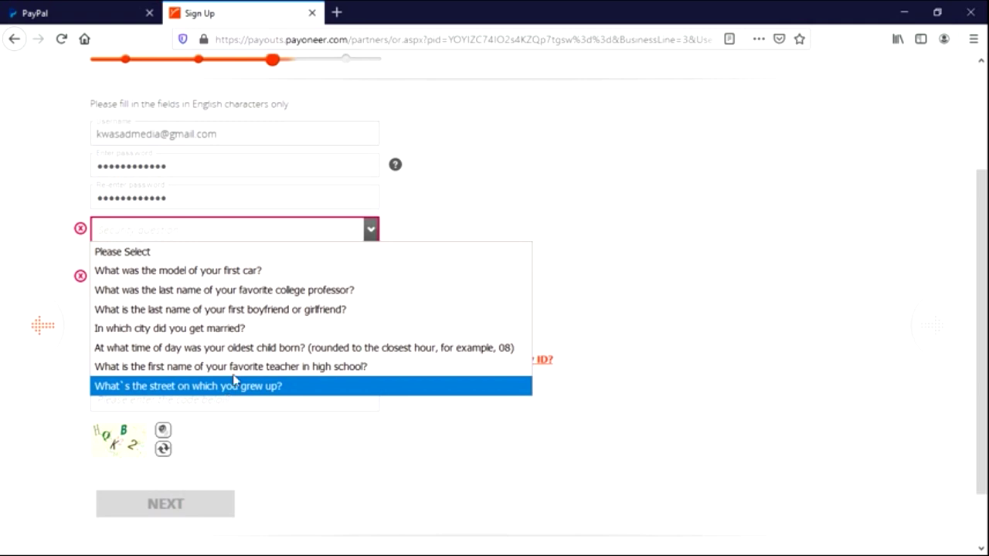
click(236, 386)
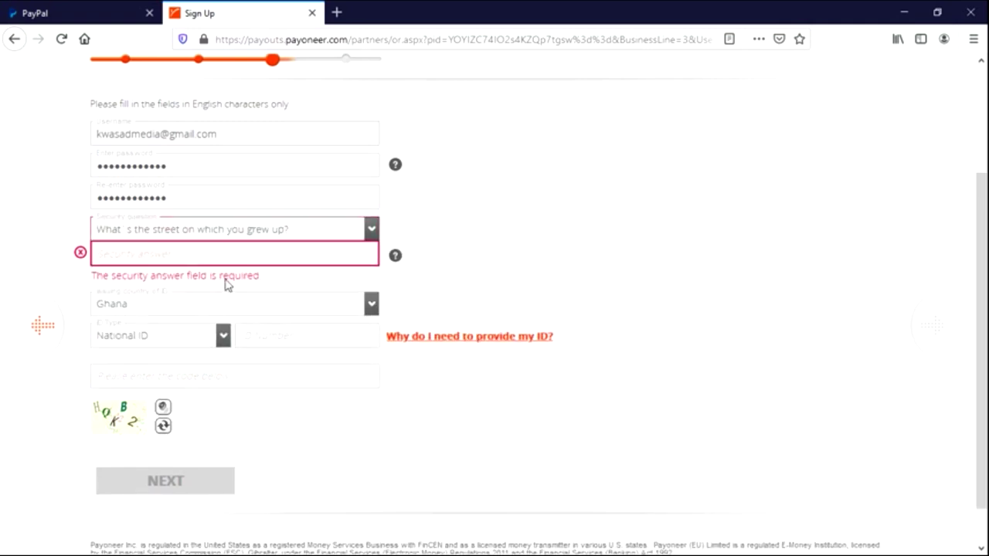
click(229, 259)
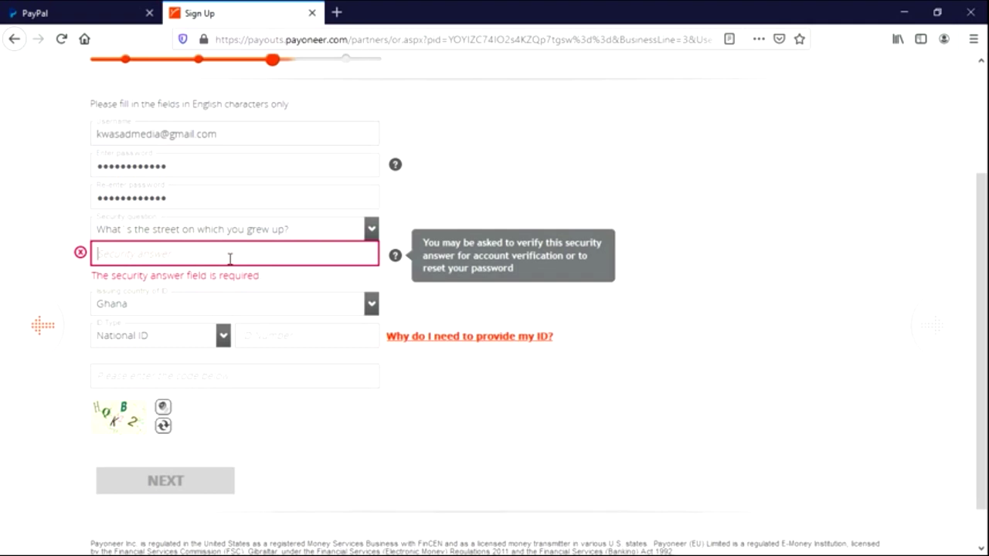
key(Tab)
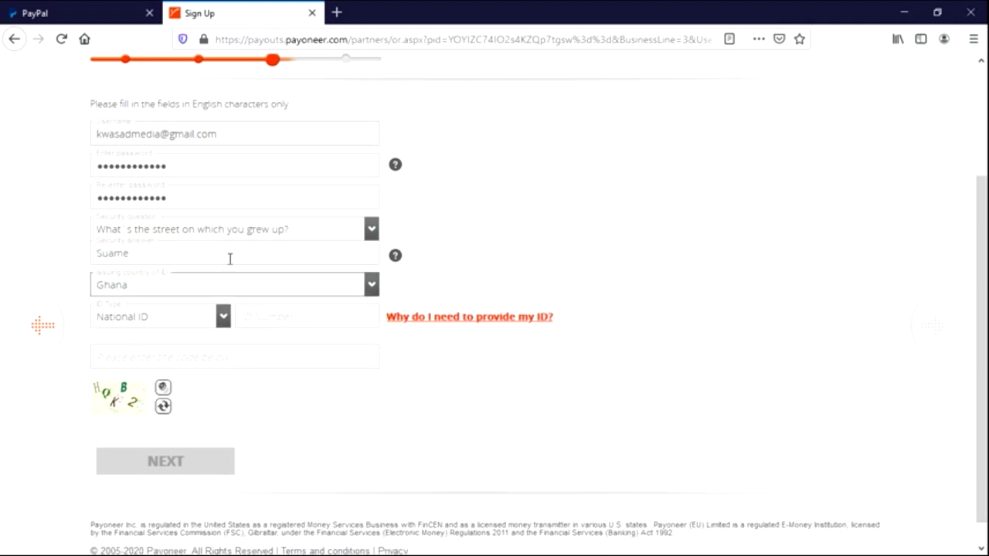
- Select National ID as ID type, enter the ID number and type the captcha characters
click(209, 317)
key(Down)
key(Down)
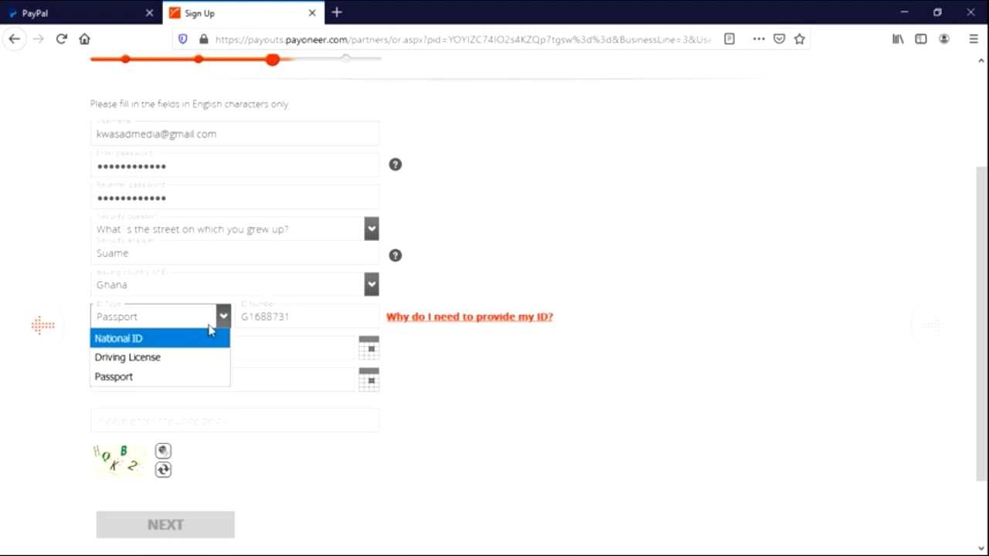
click(216, 318)
click(222, 316)
click(197, 338)
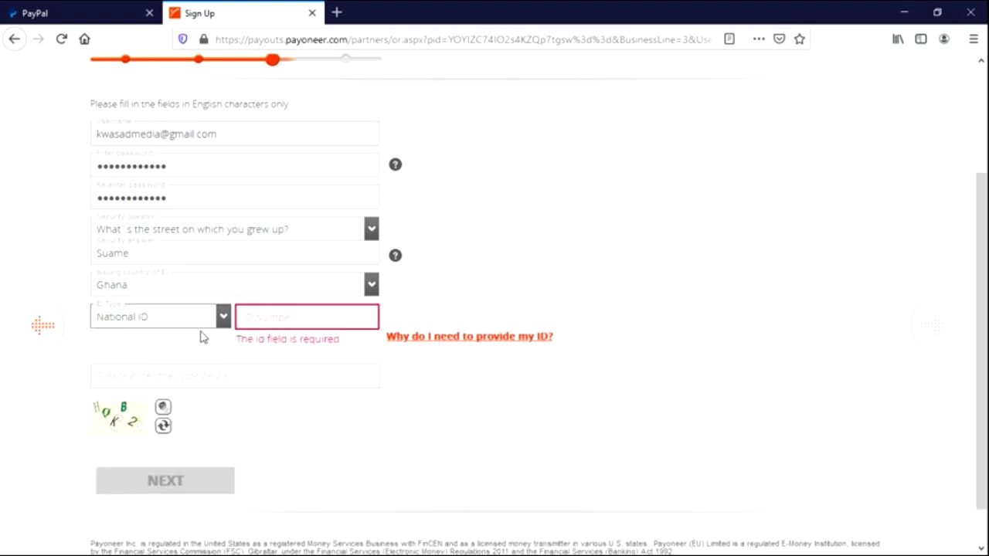
click(324, 318)
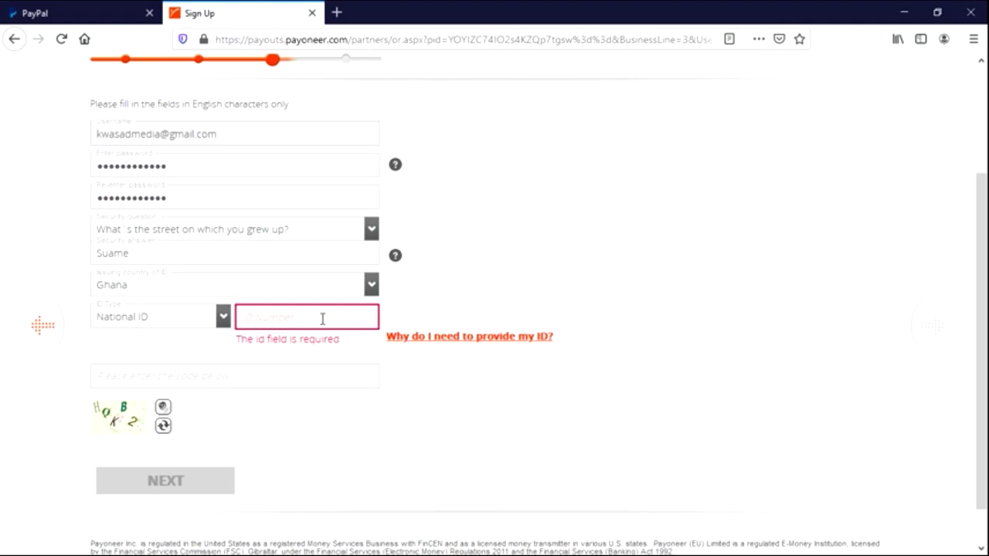
click(265, 377)
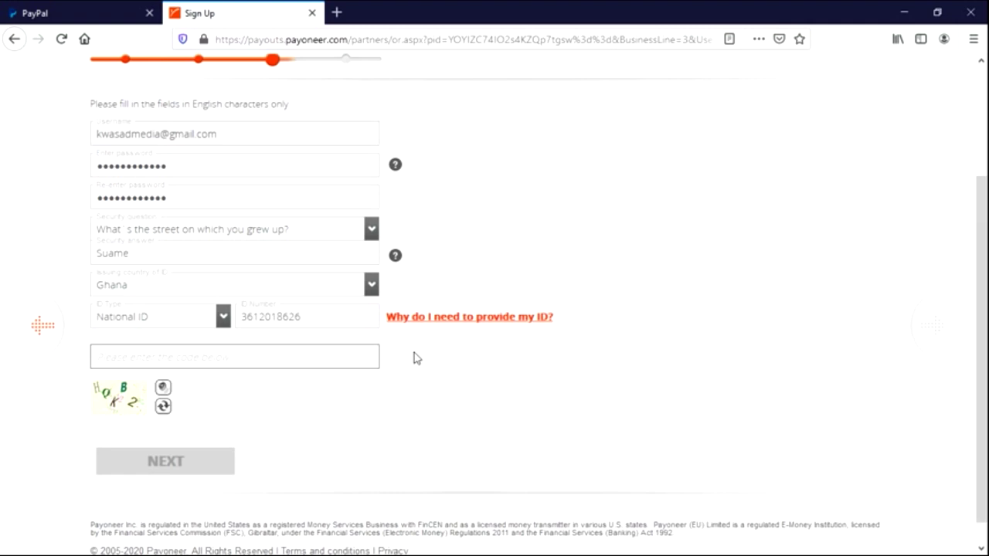
text(HQKB2)
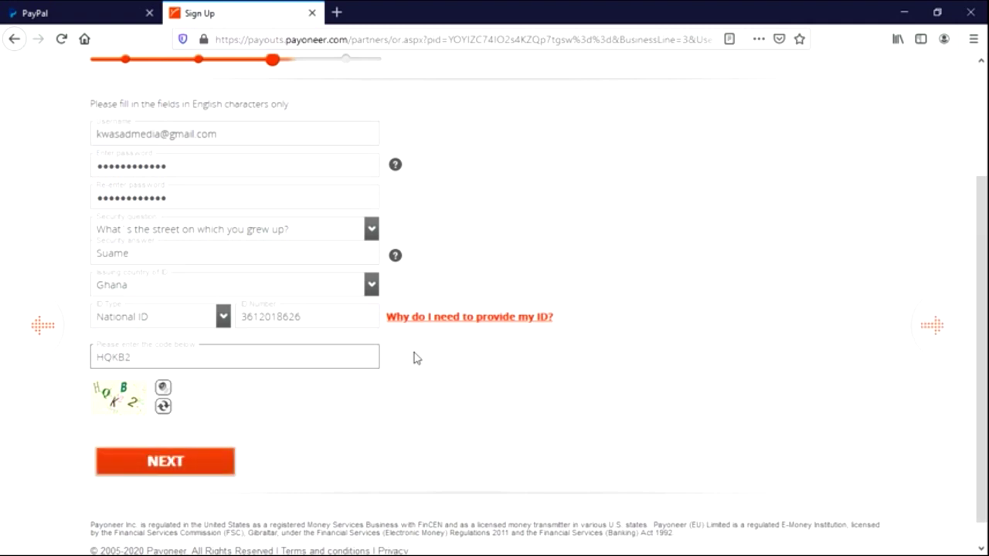
- Submit the security details and keep Ghana as the bank country
click(105, 462)
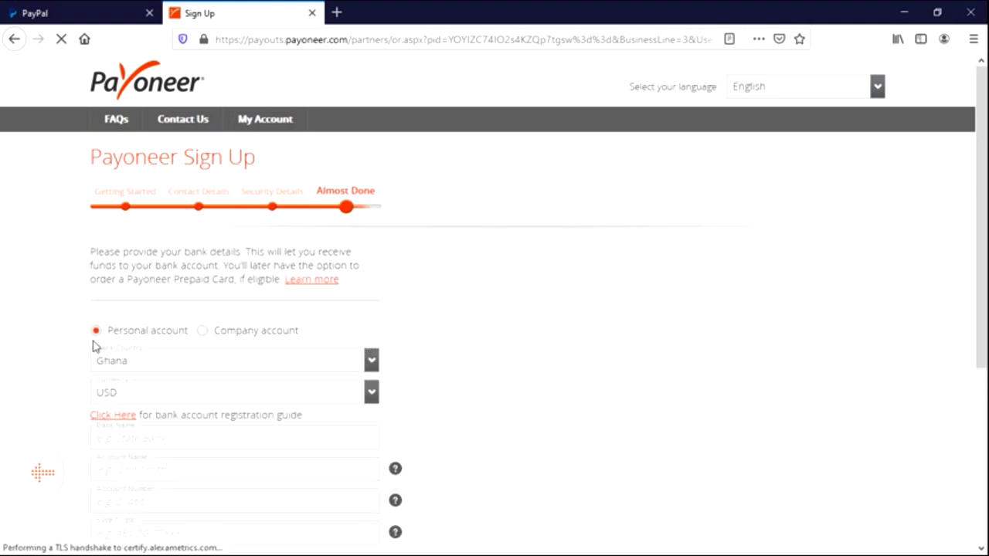
scroll(132, 347, down, 2)
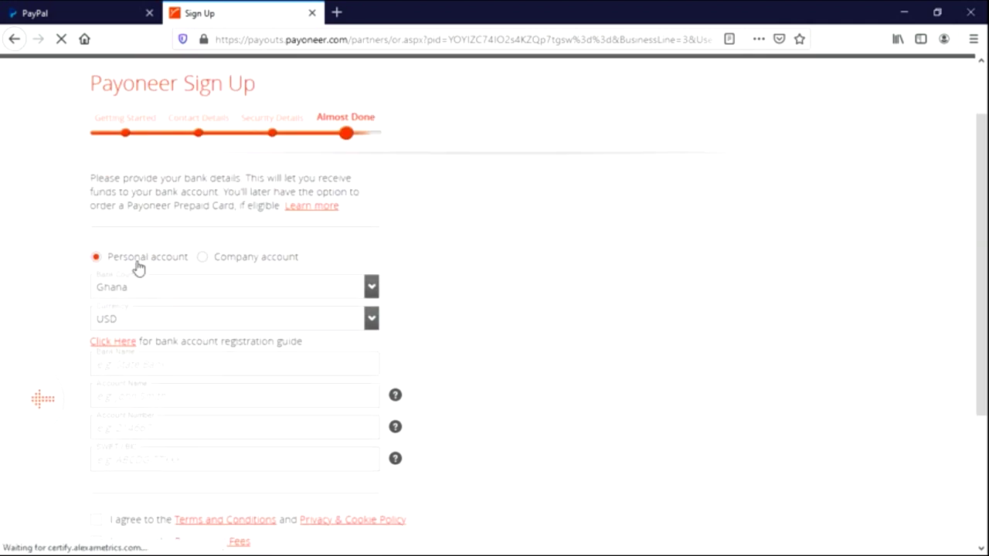
scroll(143, 268, down, 2)
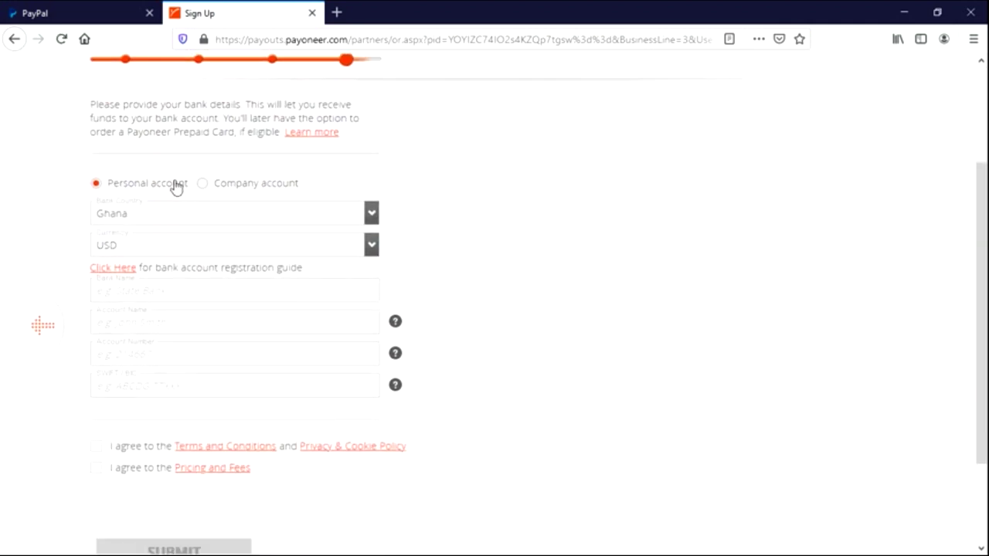
scroll(177, 190, down, 2)
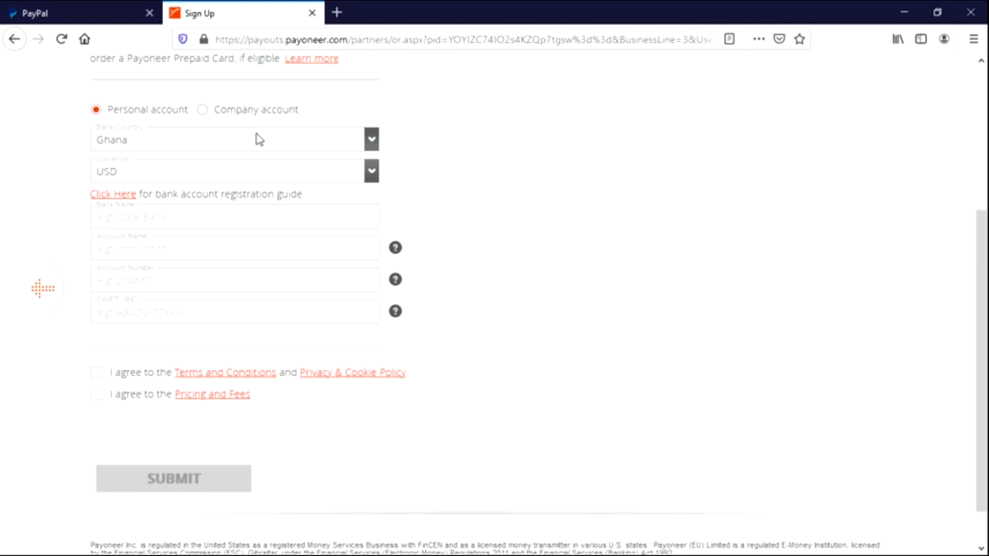
click(371, 140)
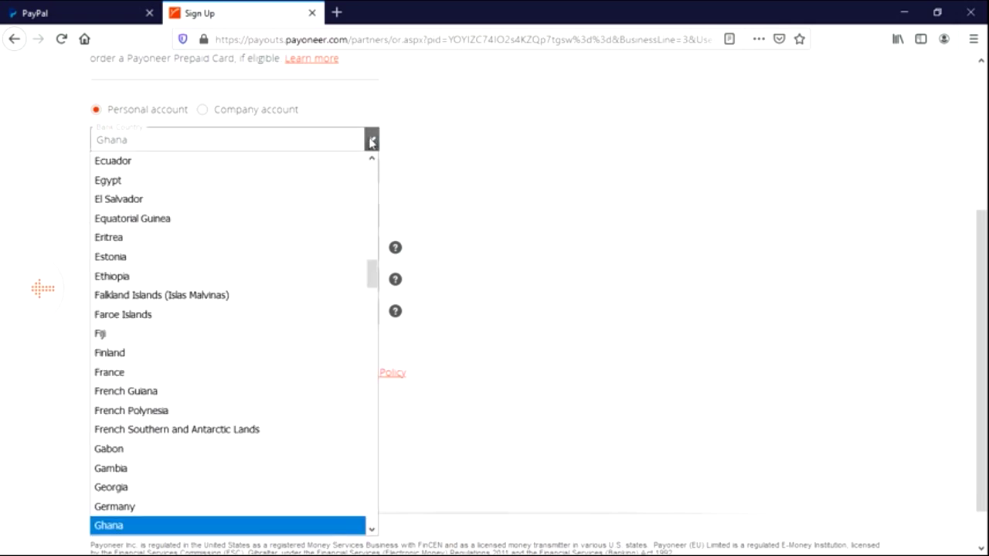
click(371, 141)
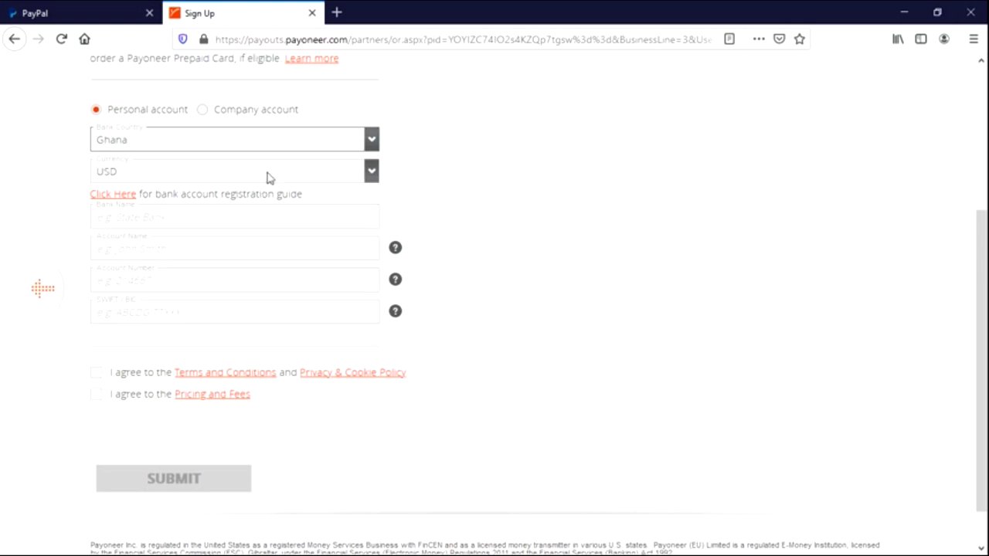
- Set the bank account currency to GHS
click(377, 179)
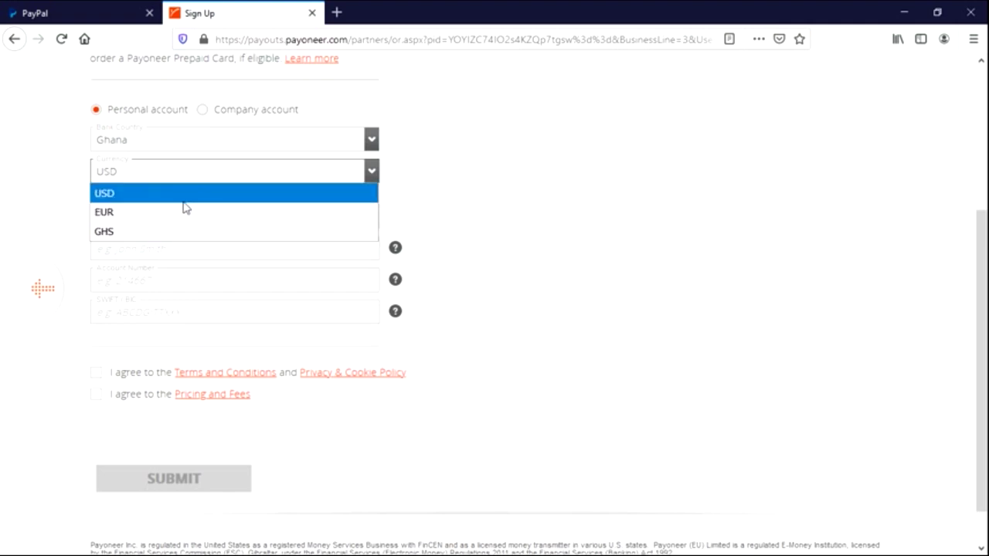
click(144, 236)
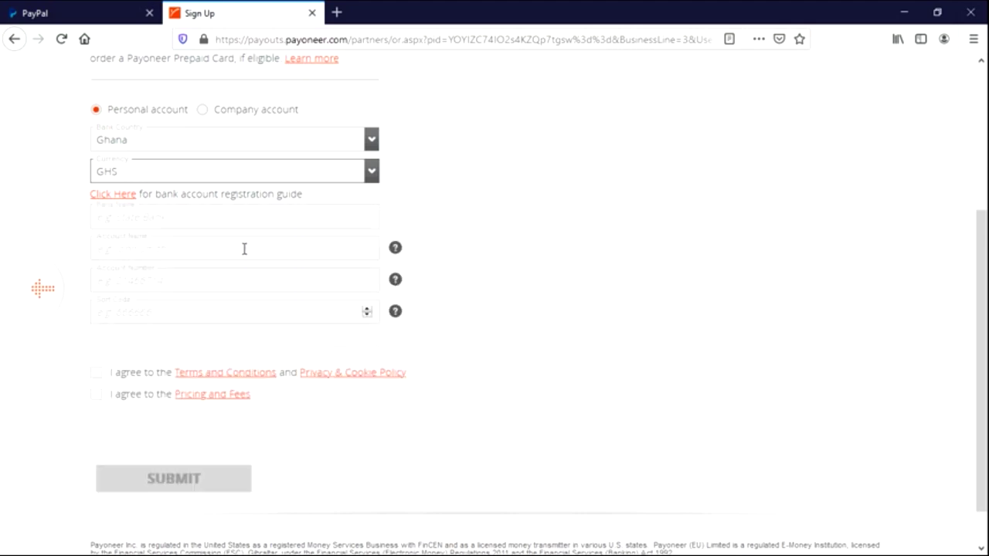
click(183, 218)
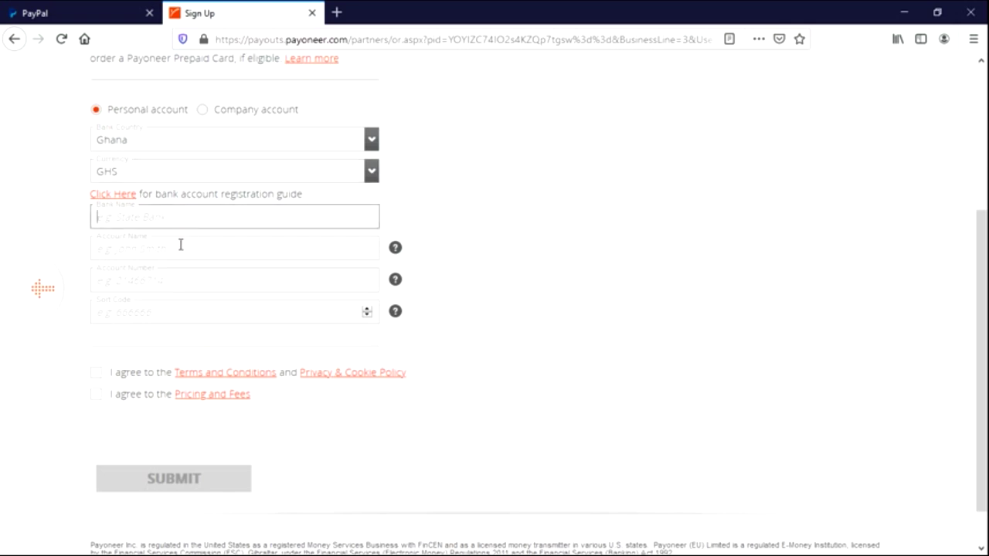
click(179, 245)
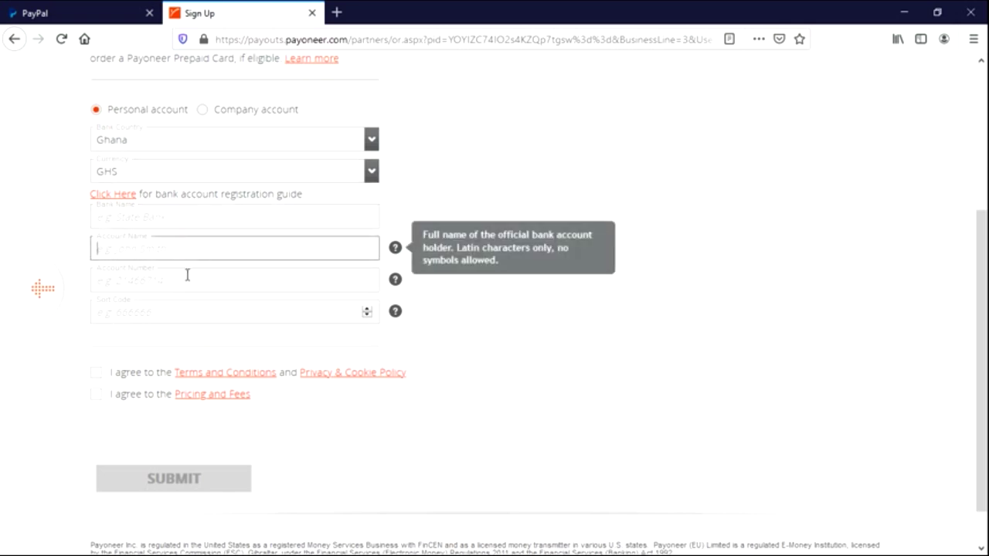
click(187, 276)
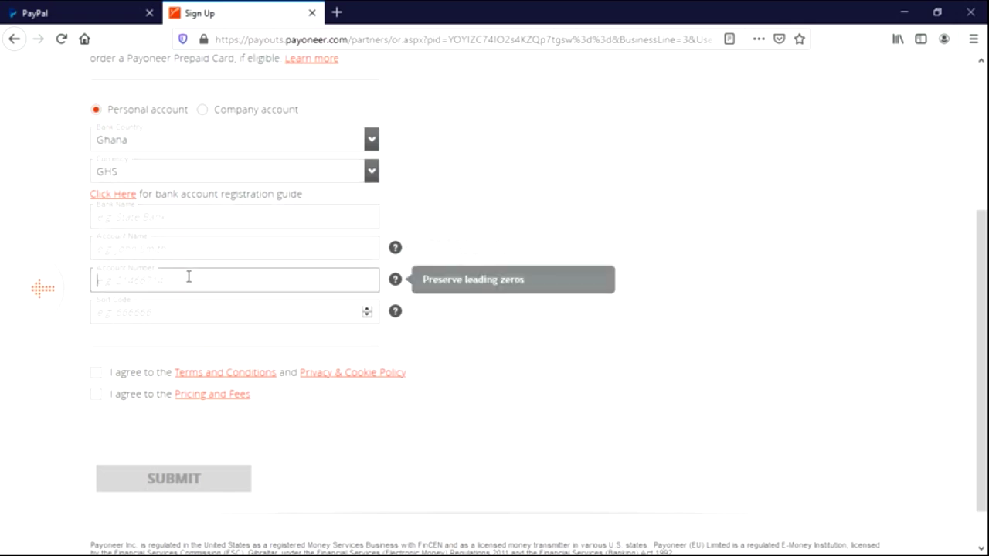
click(192, 320)
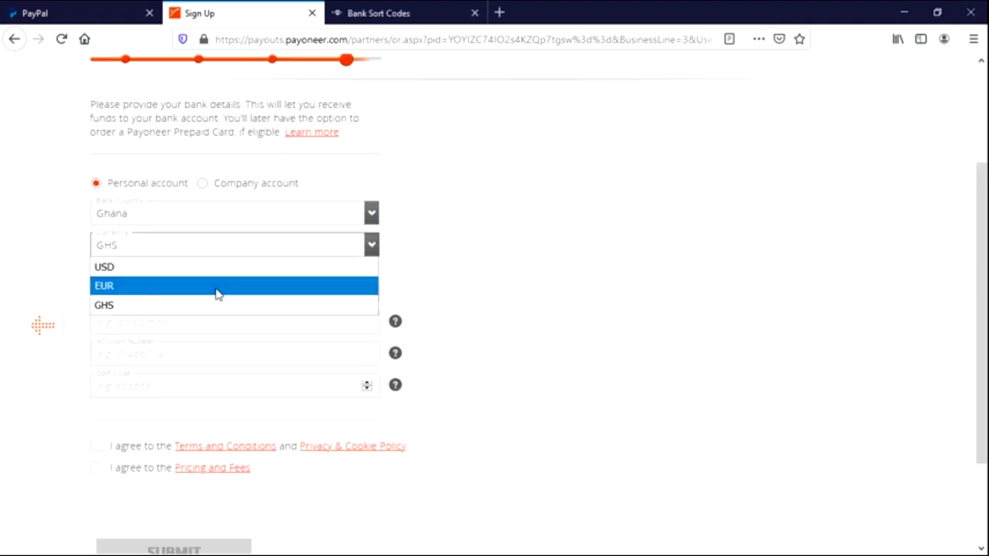
click(216, 302)
scroll(221, 299, down, 1)
scroll(221, 298, down, 1)
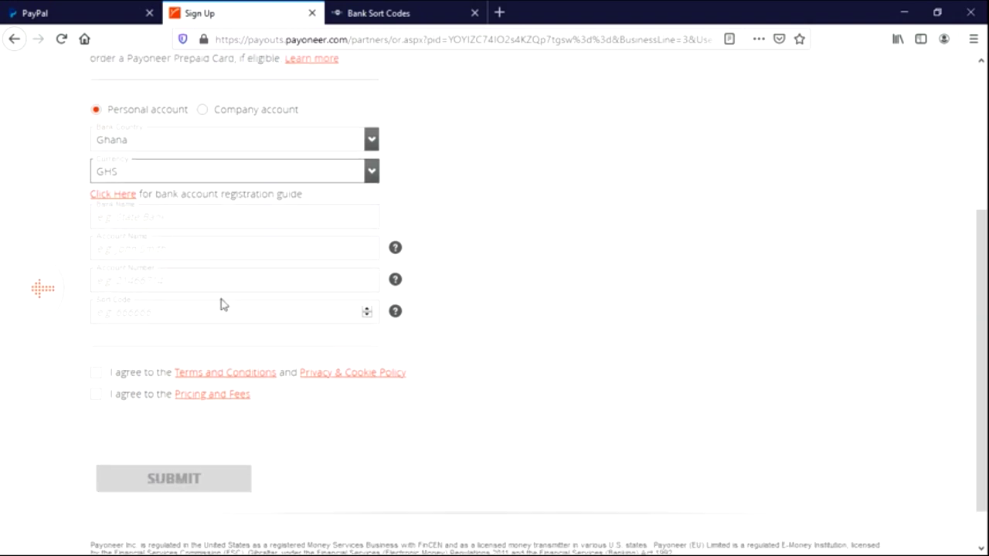
- Fill in CalBank as bank name, the account holder's name and the pasted account number
click(213, 221)
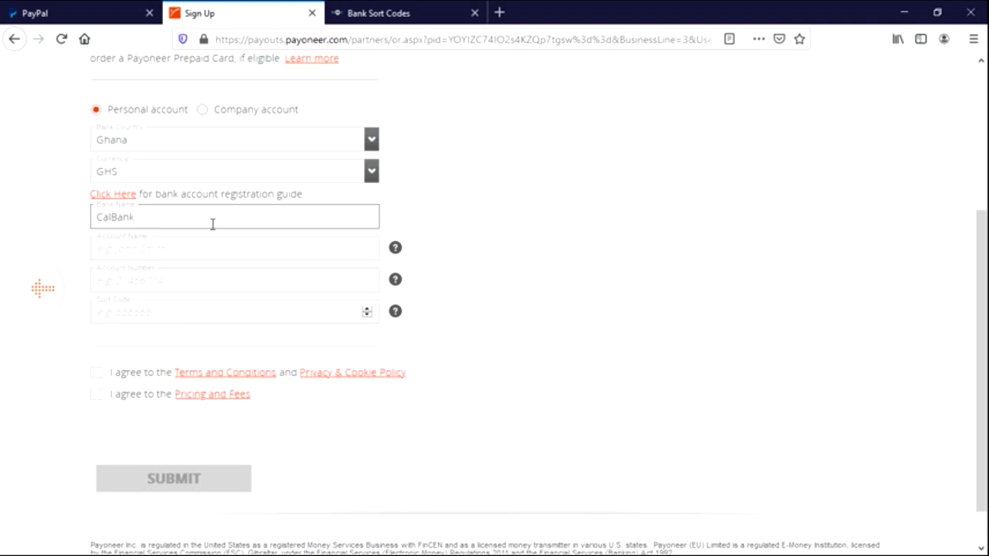
key(Tab)
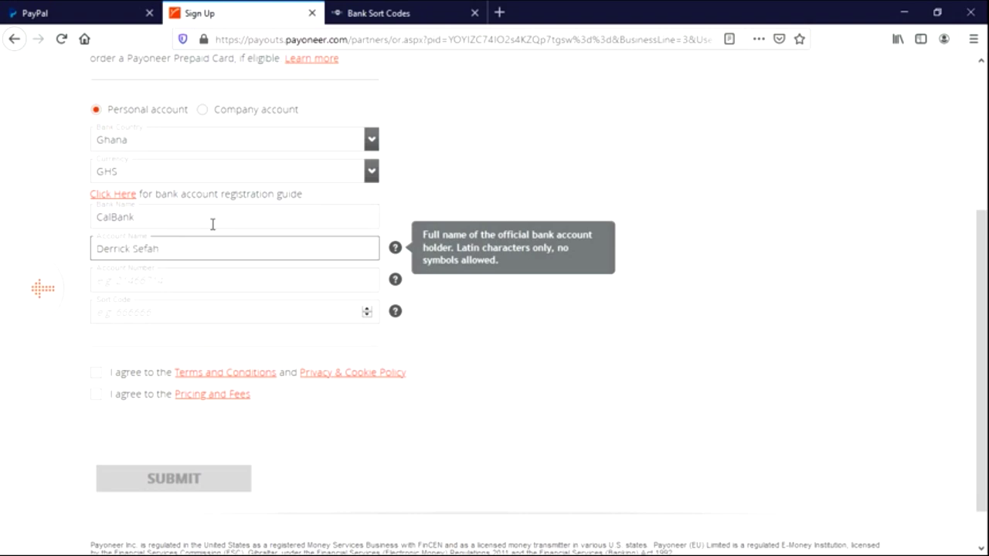
key(Tab)
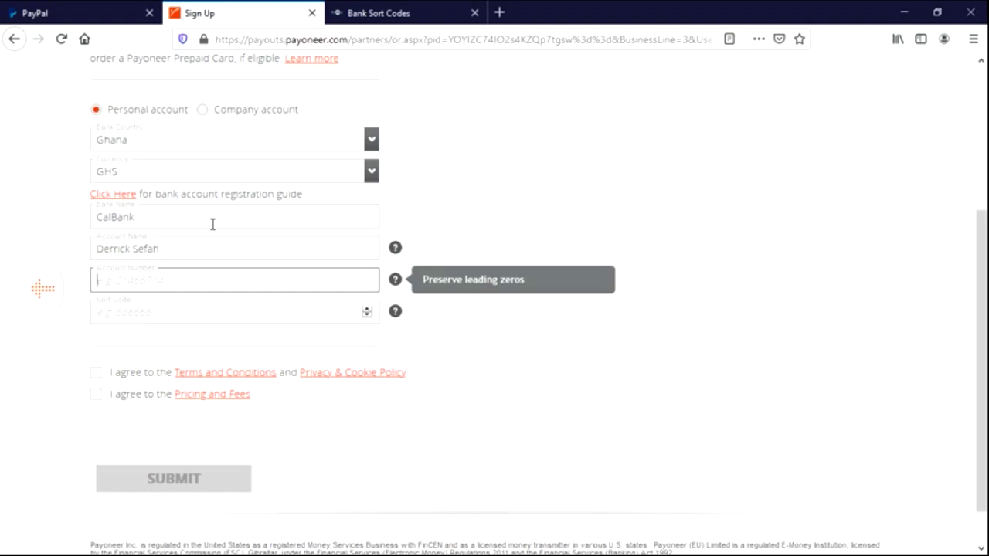
key(ctrl+v)
key(Tab)
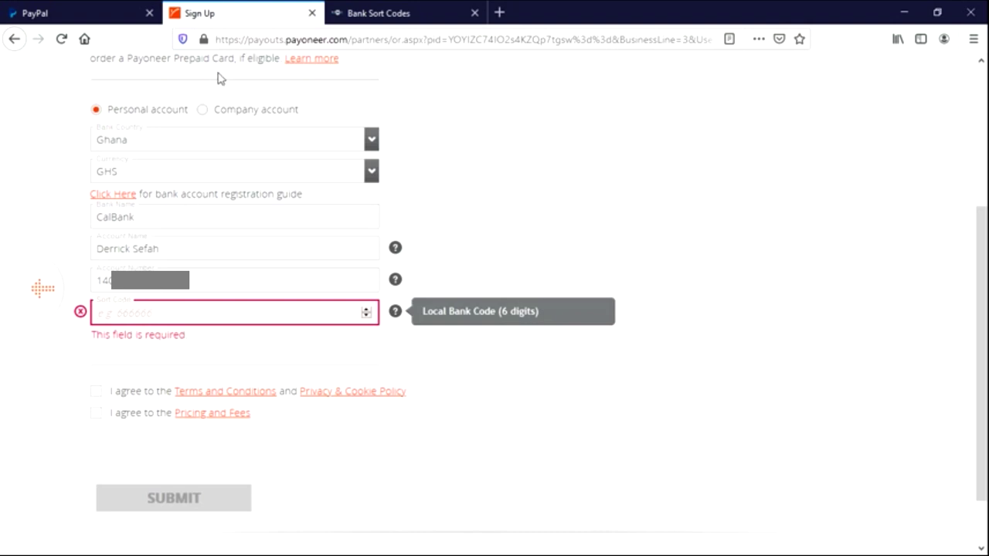
click(367, 21)
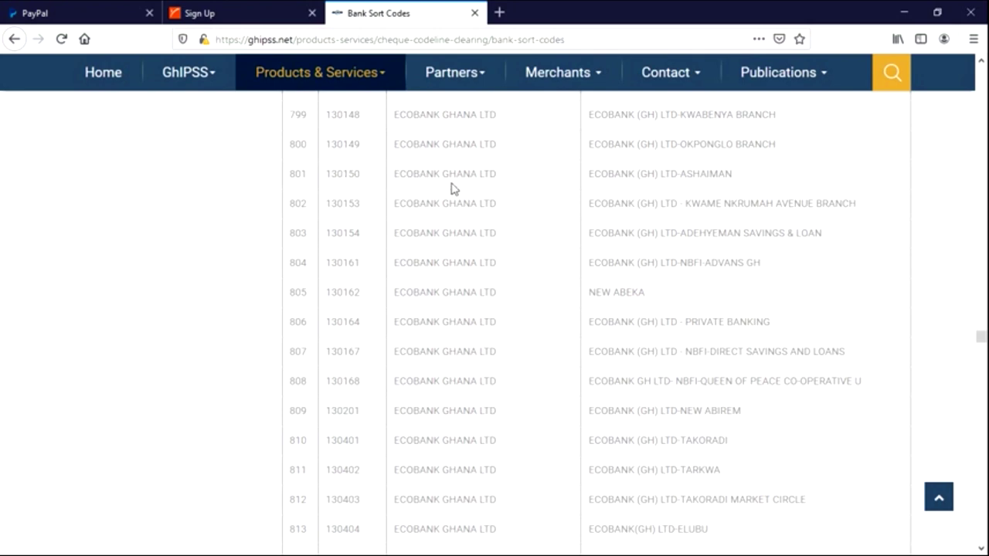
- Scroll through the GhIPSS Bank Branch Sort Codes table to locate the branch code
scroll(452, 188, up, 20)
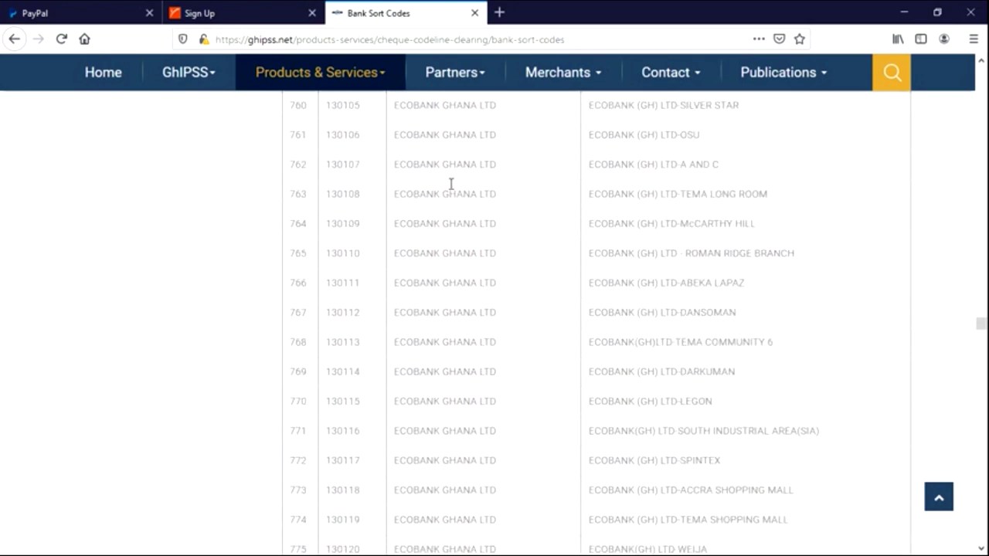
scroll(453, 189, up, 20)
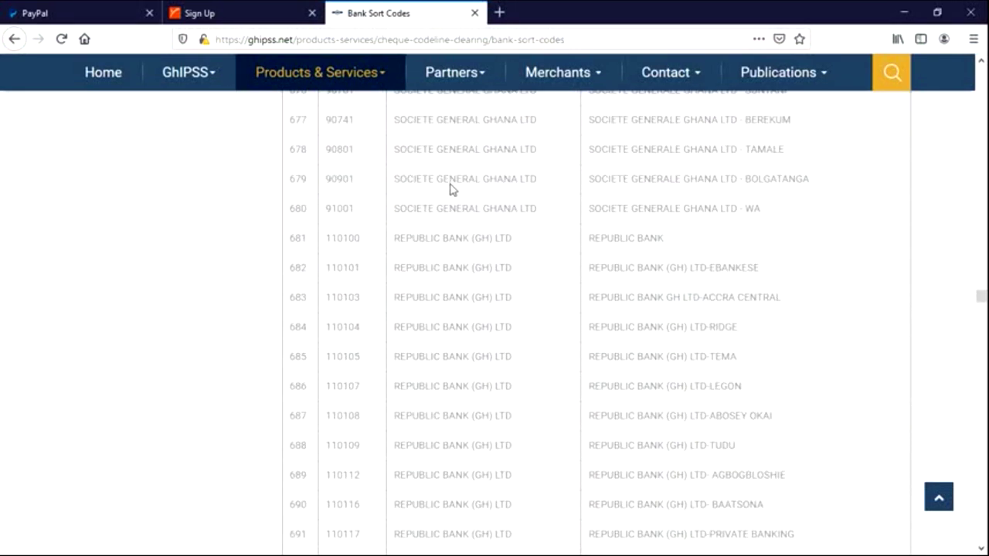
scroll(452, 189, up, 20)
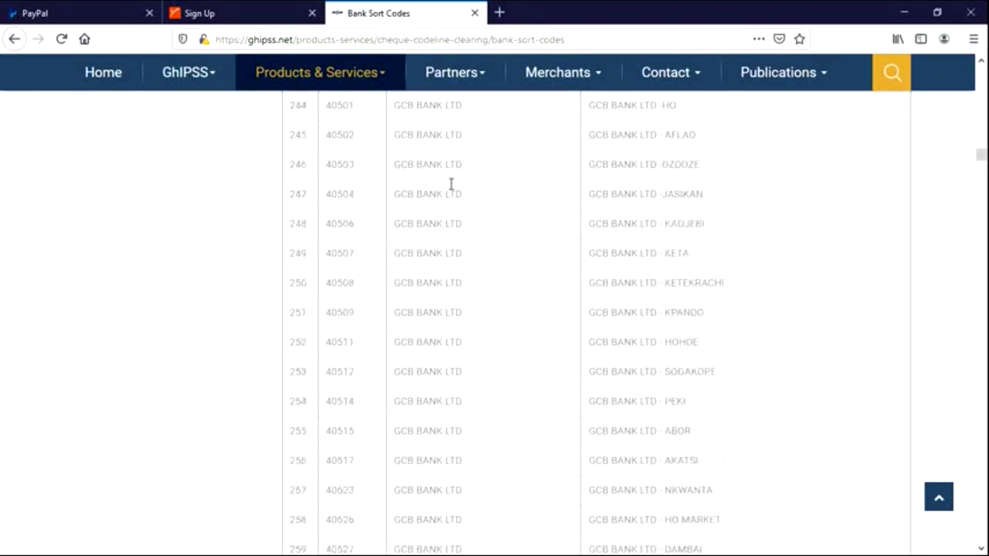
scroll(451, 183, up, 4)
drag(981, 147, 981, 68)
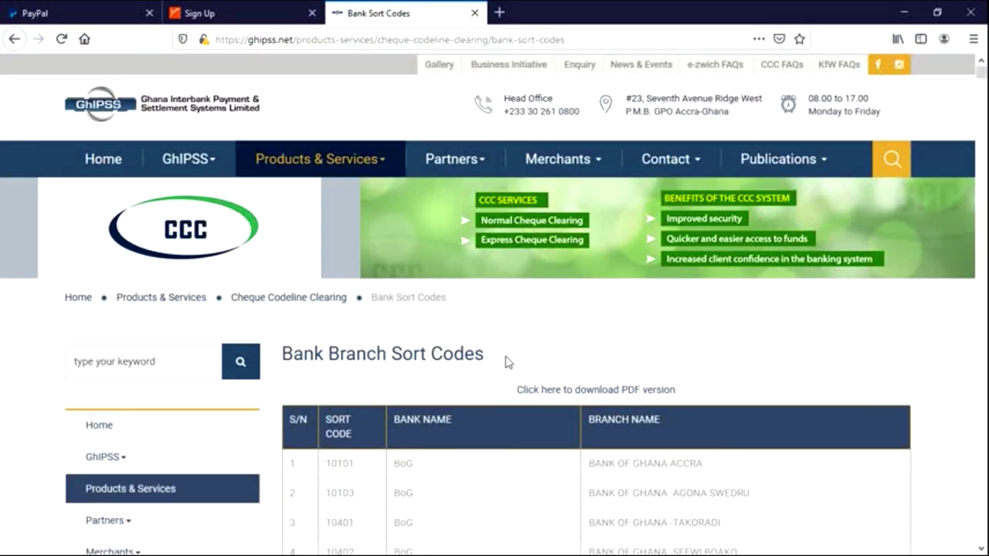
scroll(505, 357, down, 2)
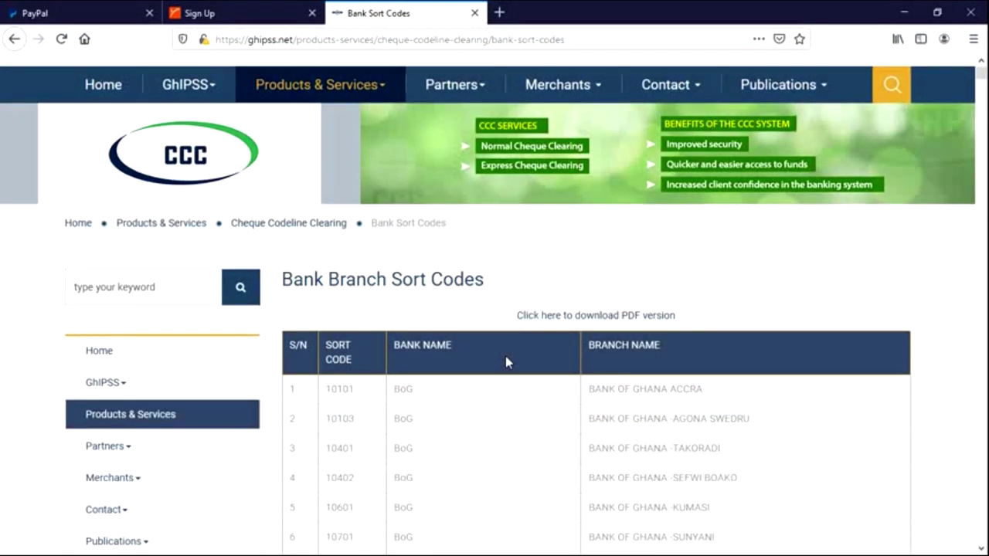
scroll(505, 361, down, 5)
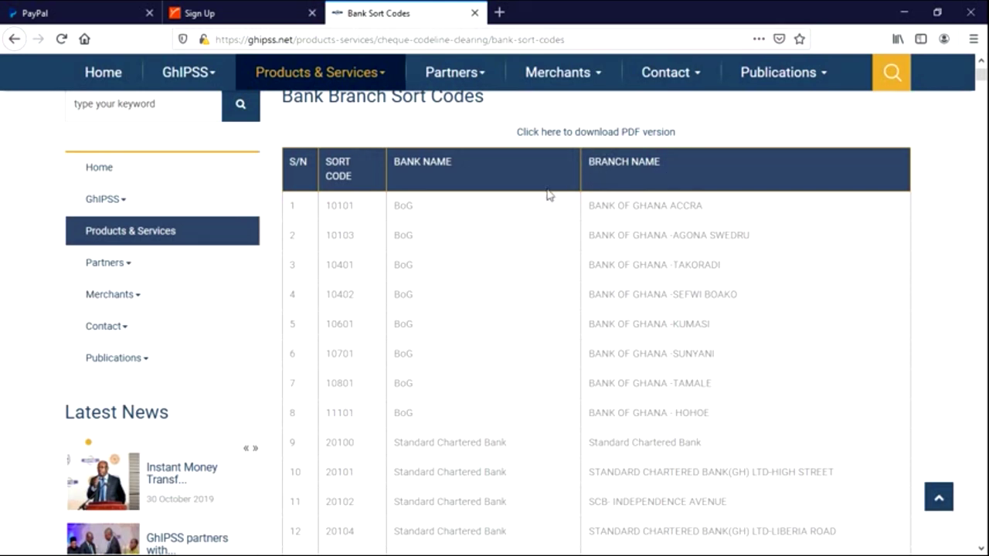
scroll(536, 289, down, 6)
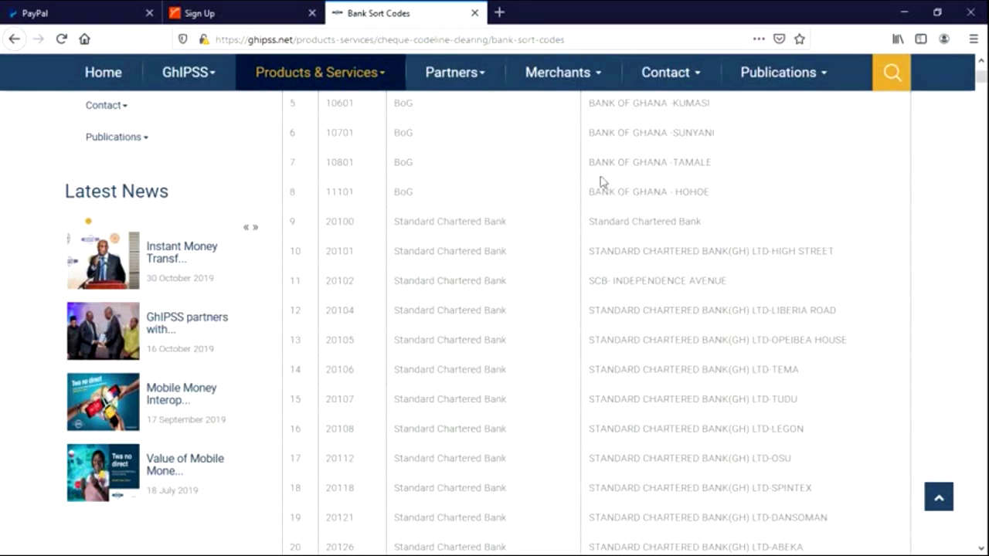
scroll(630, 221, up, 10)
scroll(669, 365, down, 1)
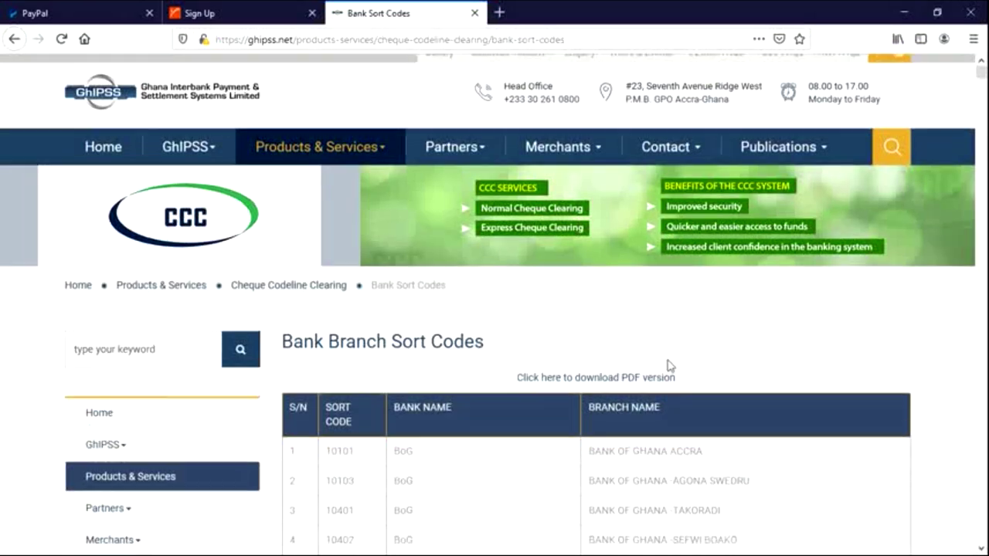
scroll(669, 366, down, 2)
scroll(684, 353, down, 4)
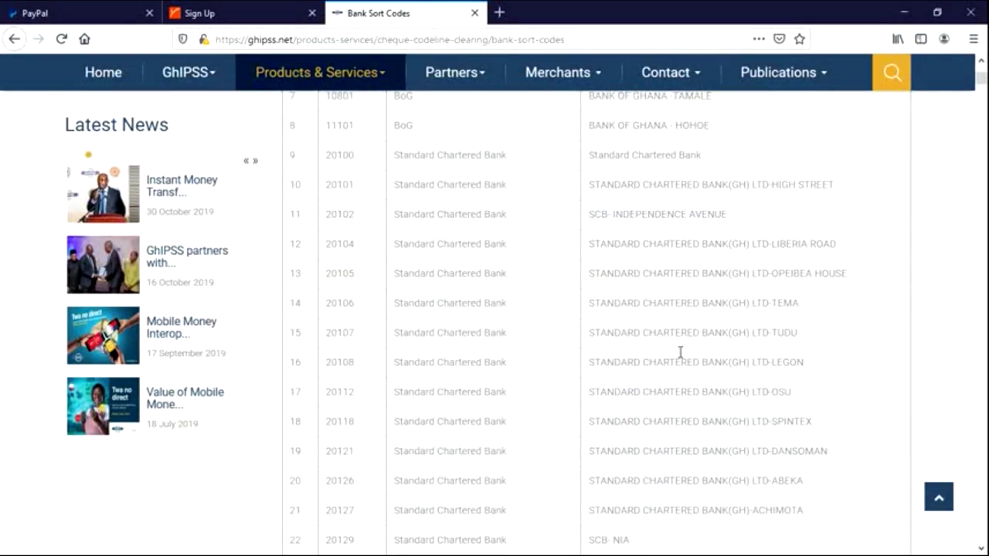
scroll(680, 354, up, 6)
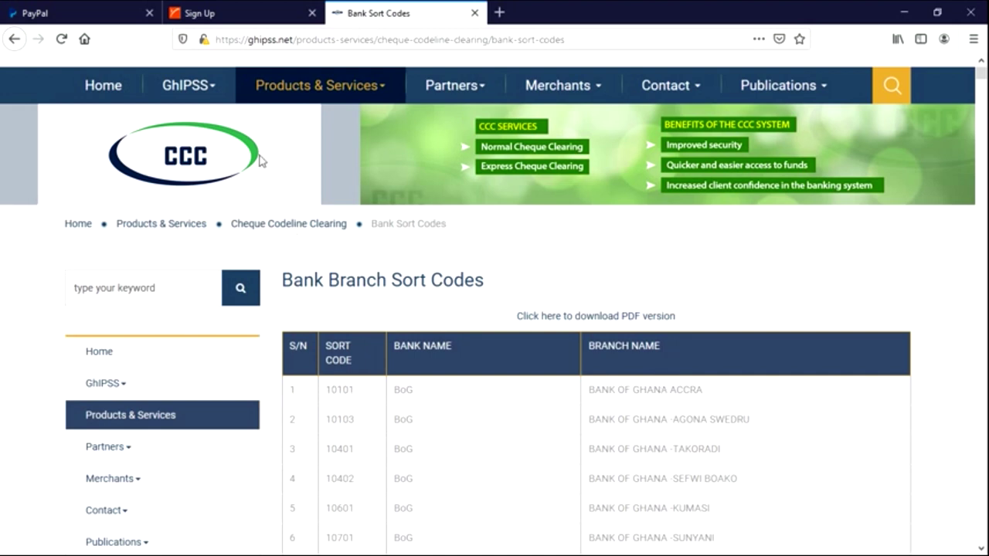
- Paste sort code 140602, accept the Terms and Pricing agreements, and submit the application
click(197, 14)
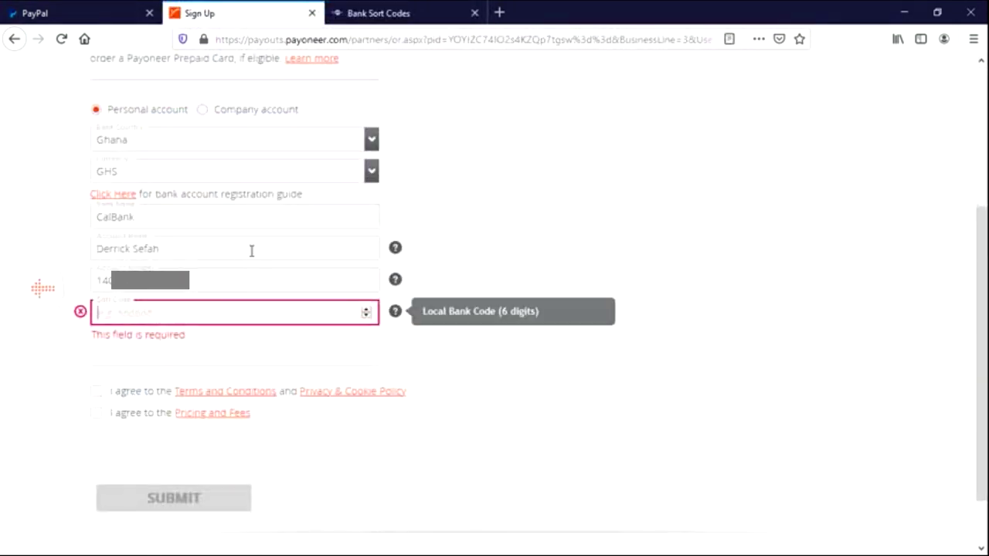
right_click(235, 315)
click(269, 377)
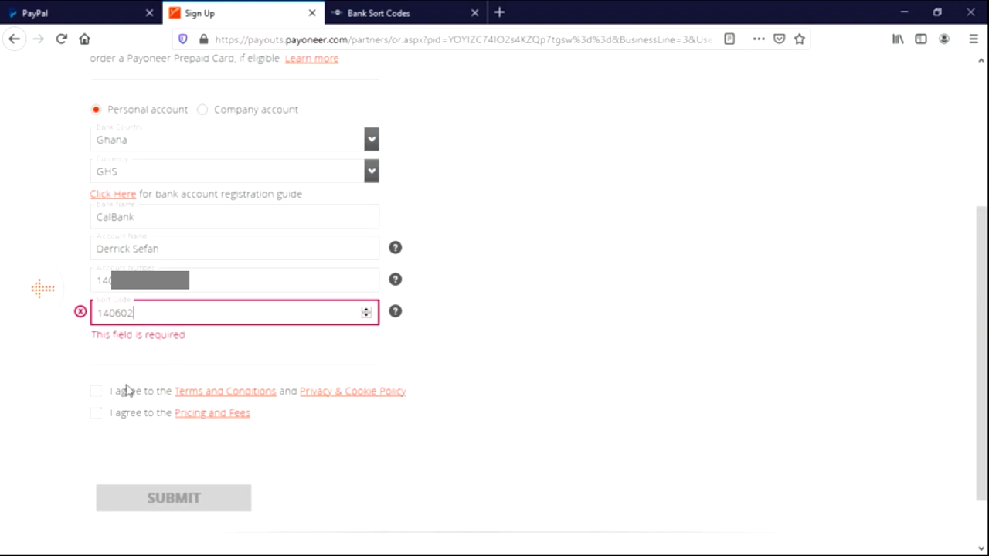
triple_click(103, 401)
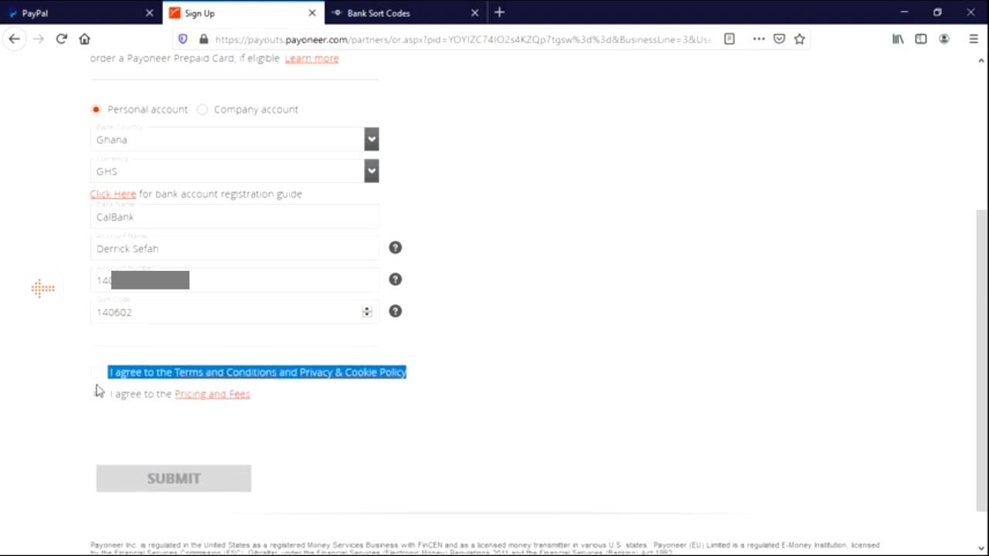
click(97, 395)
click(97, 374)
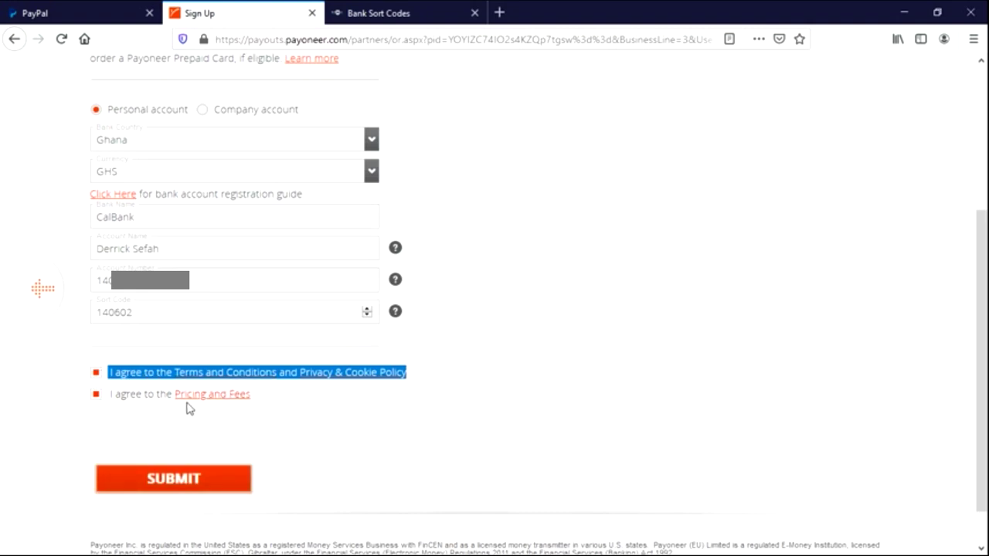
click(217, 475)
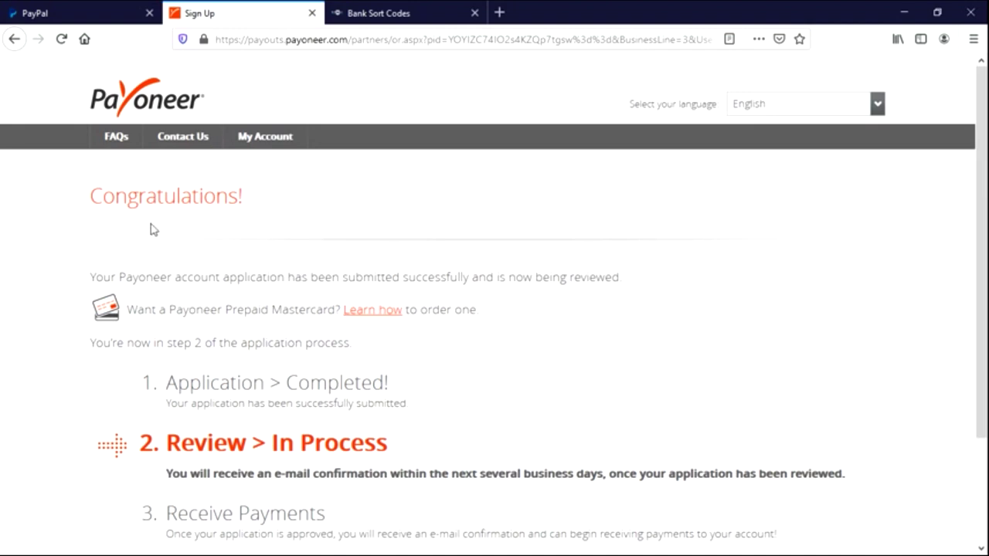
- Scroll down the Congratulations page to read the application review steps
scroll(201, 300, down, 1)
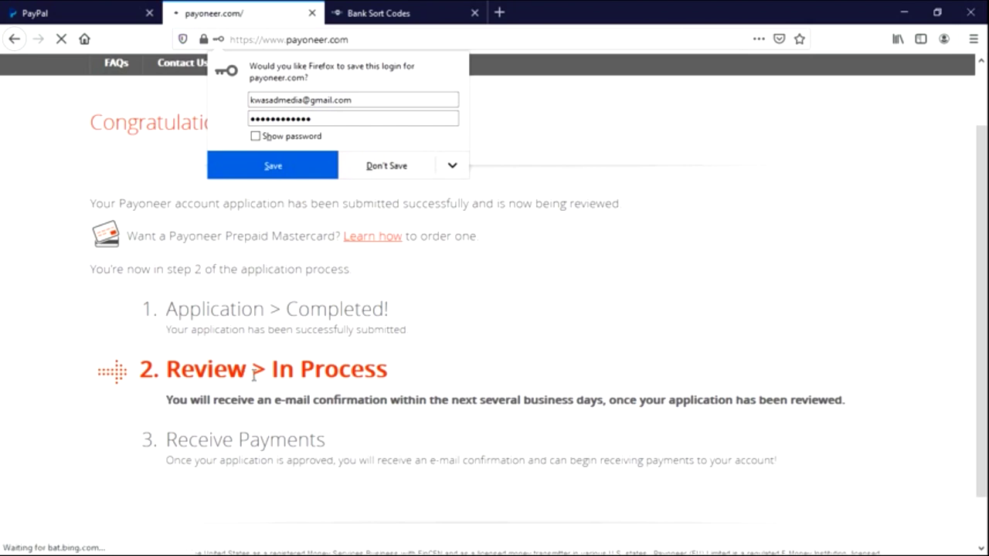
- Scroll the new Payoneer My Account dashboard as it loads, showing Local Time 18:33
scroll(259, 371, down, 1)
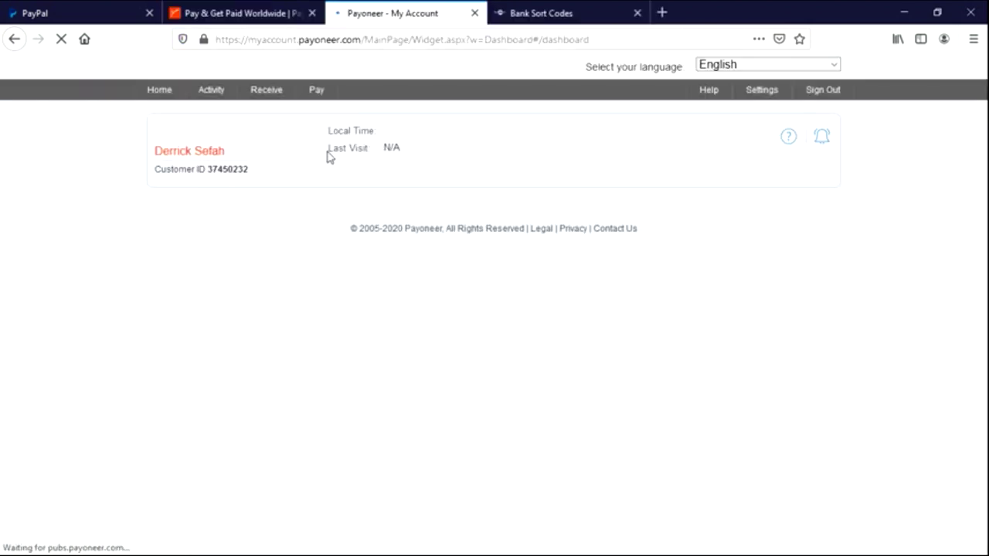
mouse_move(205, 125)
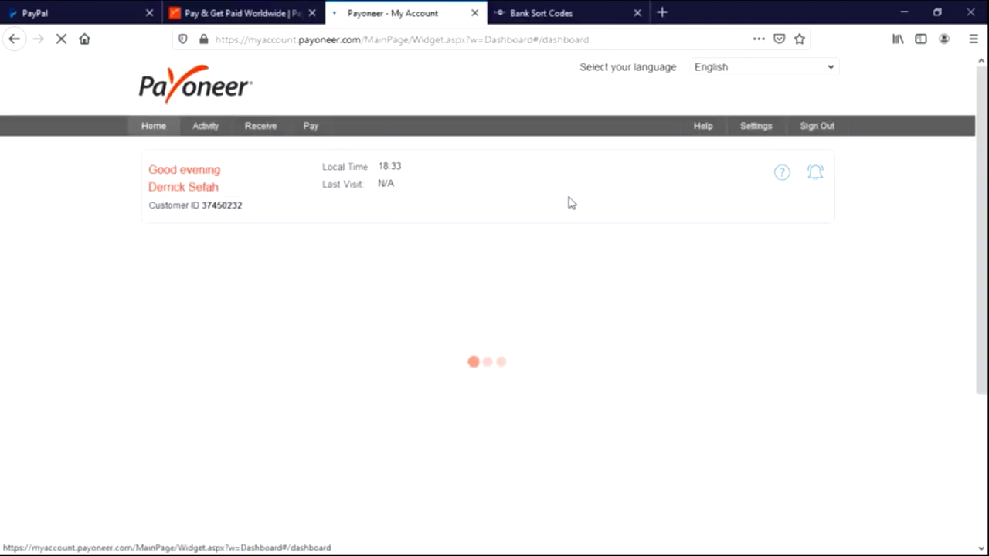